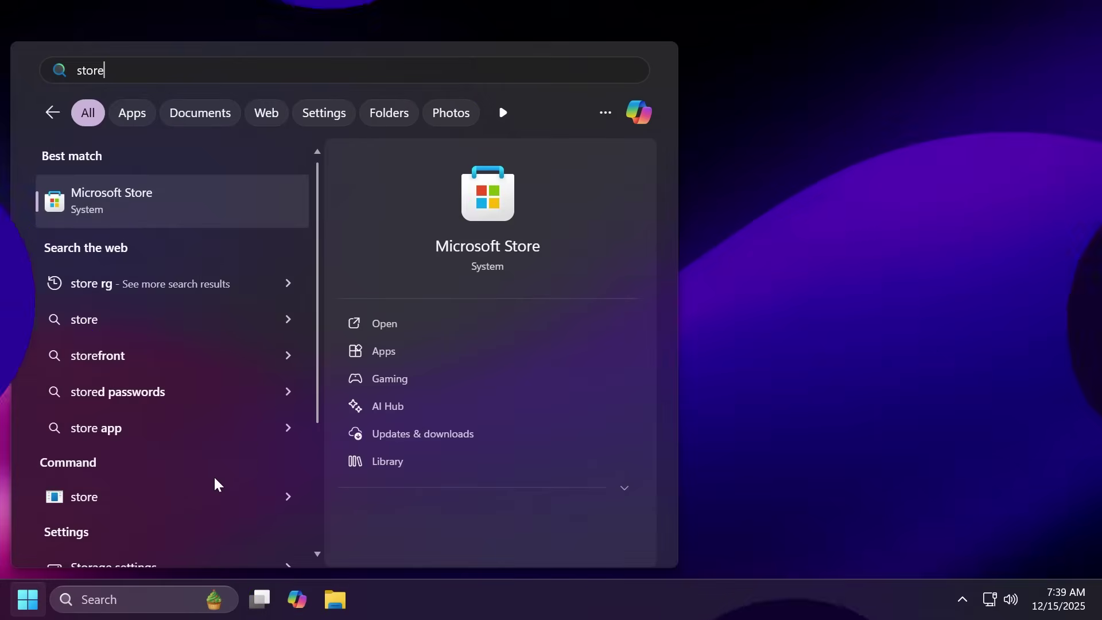
Step: Launch Microsoft Store from the Start menu's best-match search result
{"action": "key", "text": "Return"}
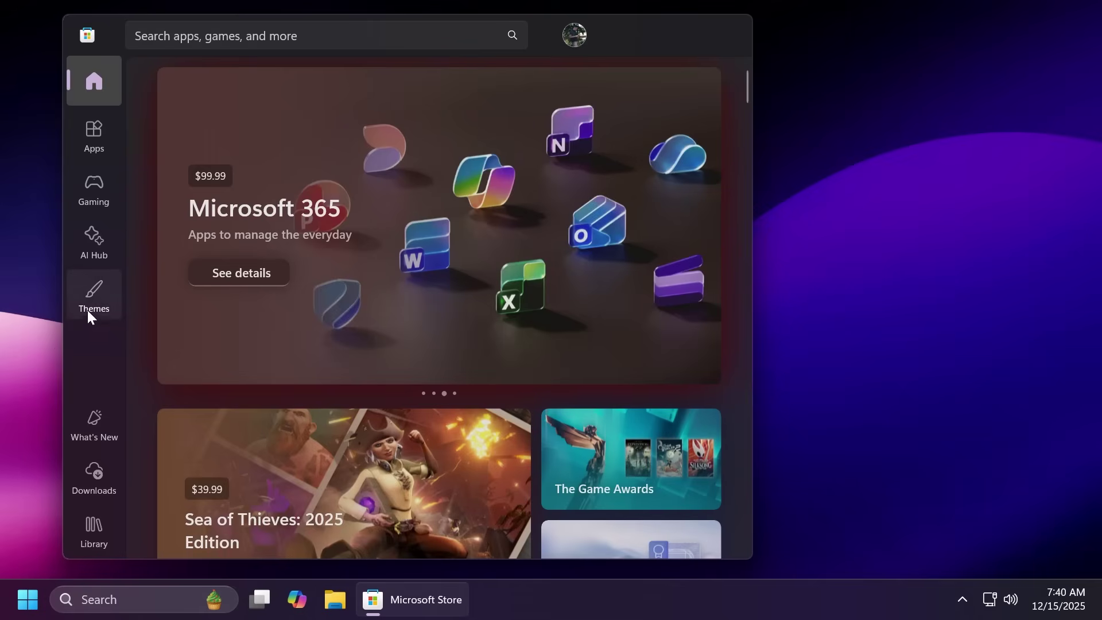
Step: Check for app updates under Downloads, then go to the Store's Themes section
{"action": "left_click", "coordinate": [90, 475]}
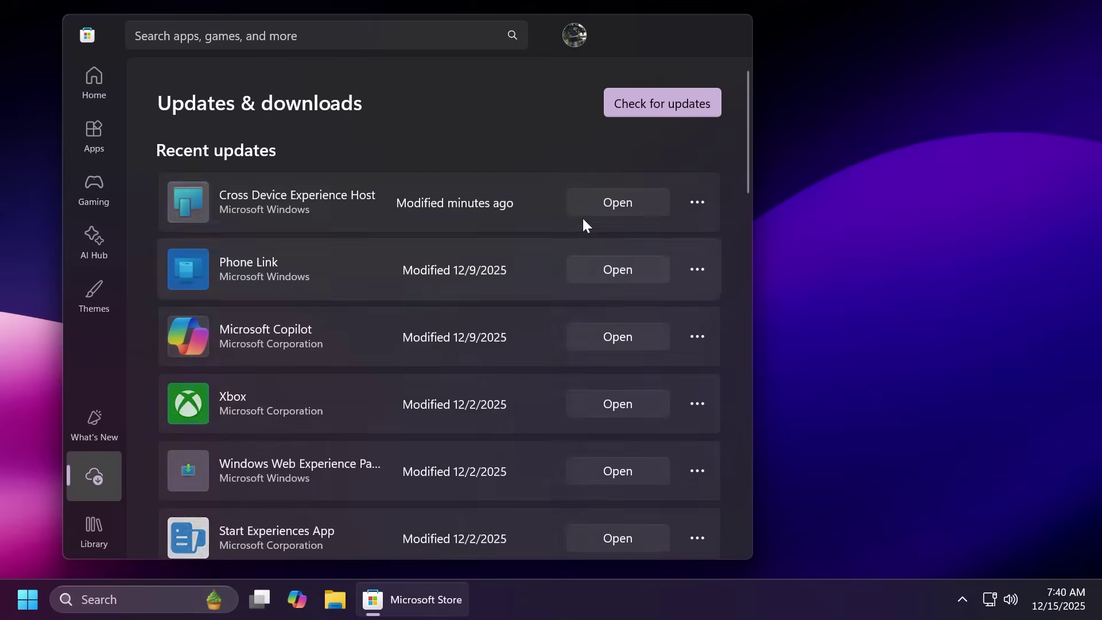
{"action": "left_click", "coordinate": [651, 108]}
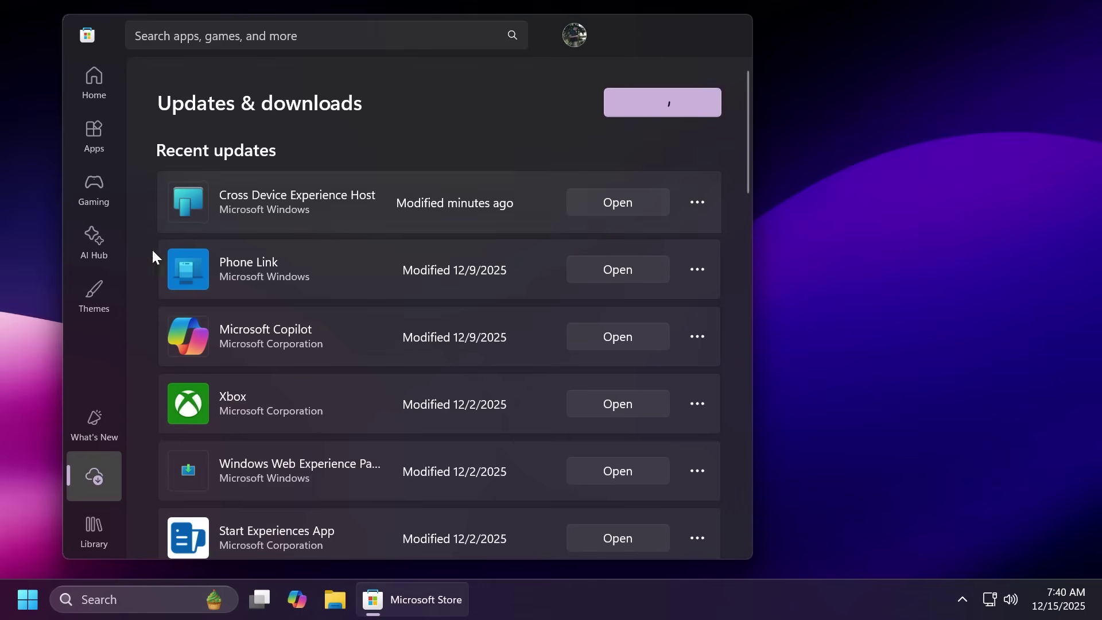
{"action": "left_click", "coordinate": [94, 294]}
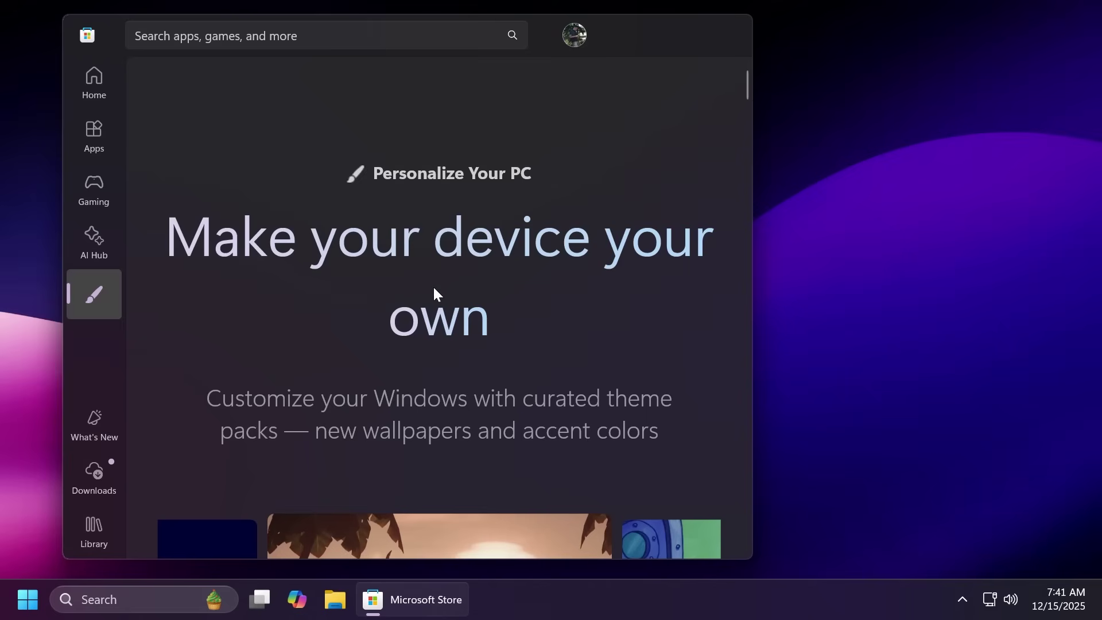
Step: Scroll down to the theme carousel and back, then return to the Store Home page
{"action": "scroll", "coordinate": [354, 198], "scroll_direction": "down", "scroll_amount": 3}
{"action": "scroll", "coordinate": [406, 261], "scroll_direction": "up", "scroll_amount": 3}
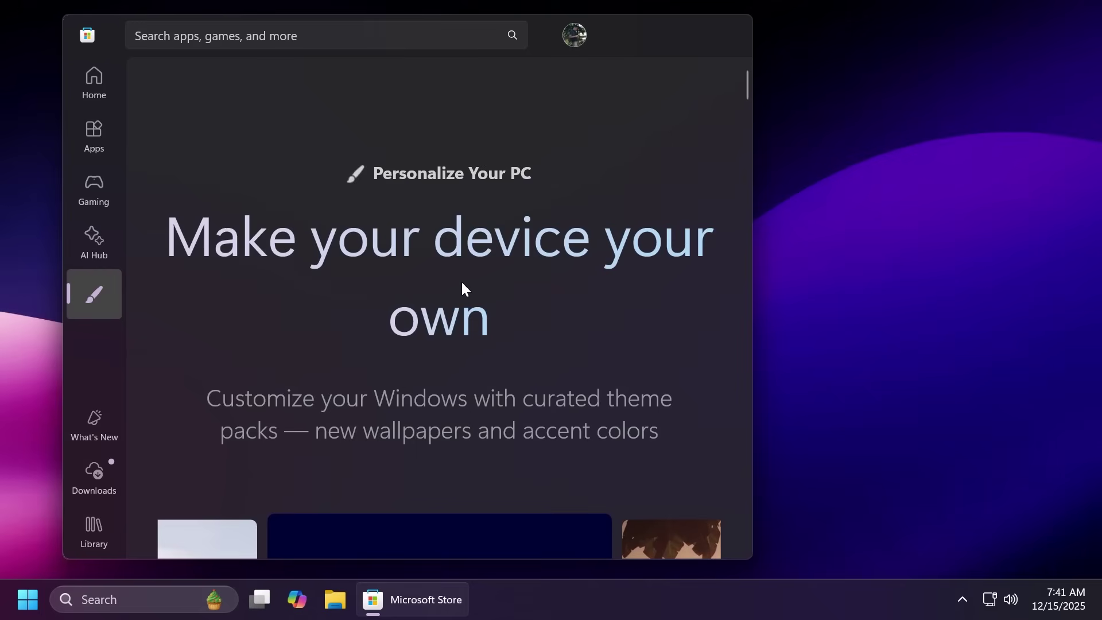
{"action": "key", "text": "alt+Left"}
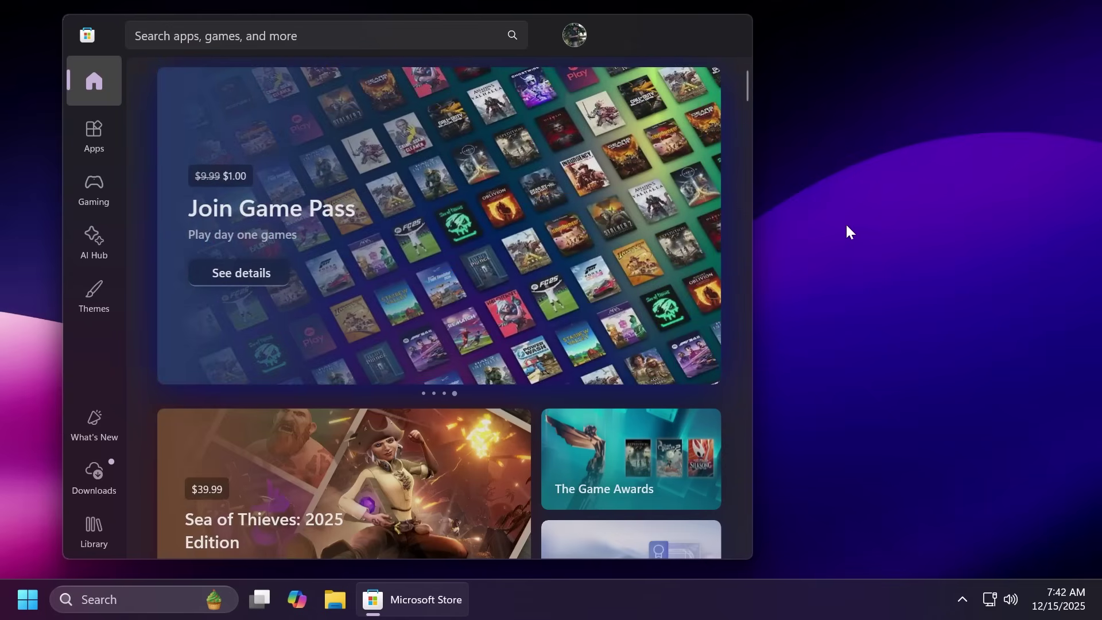
Step: Open Themes and scroll through the categories down to Seasons, then back to New releases
{"action": "left_click", "coordinate": [93, 296]}
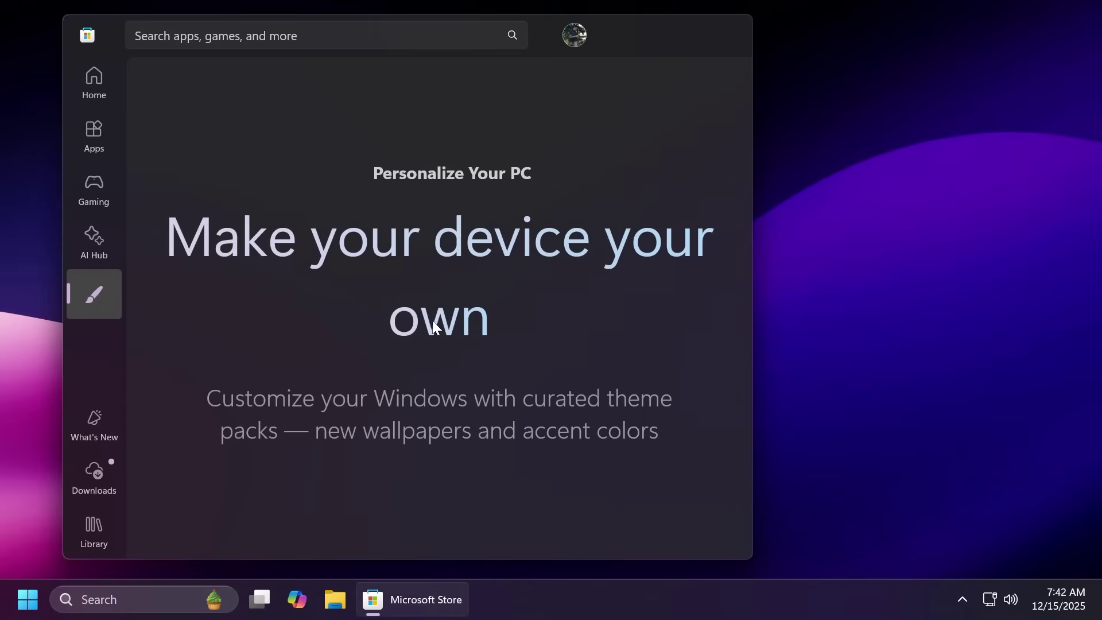
{"action": "scroll", "coordinate": [432, 319], "scroll_direction": "down", "scroll_amount": 2}
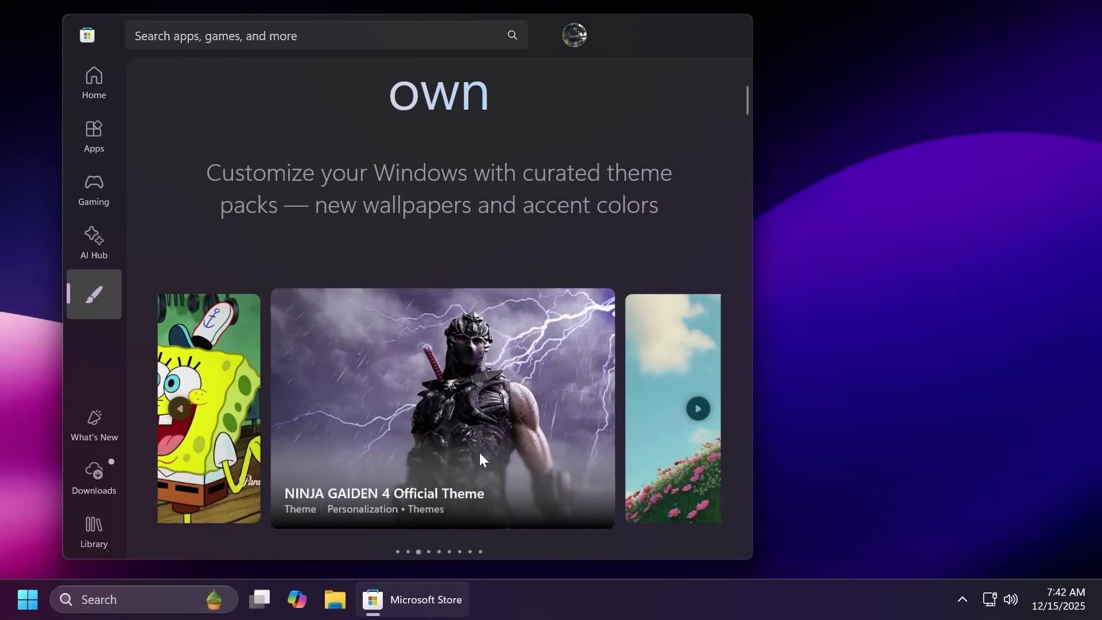
{"action": "scroll", "coordinate": [479, 453], "scroll_direction": "down", "scroll_amount": 3}
{"action": "scroll", "coordinate": [490, 417], "scroll_direction": "down", "scroll_amount": 10}
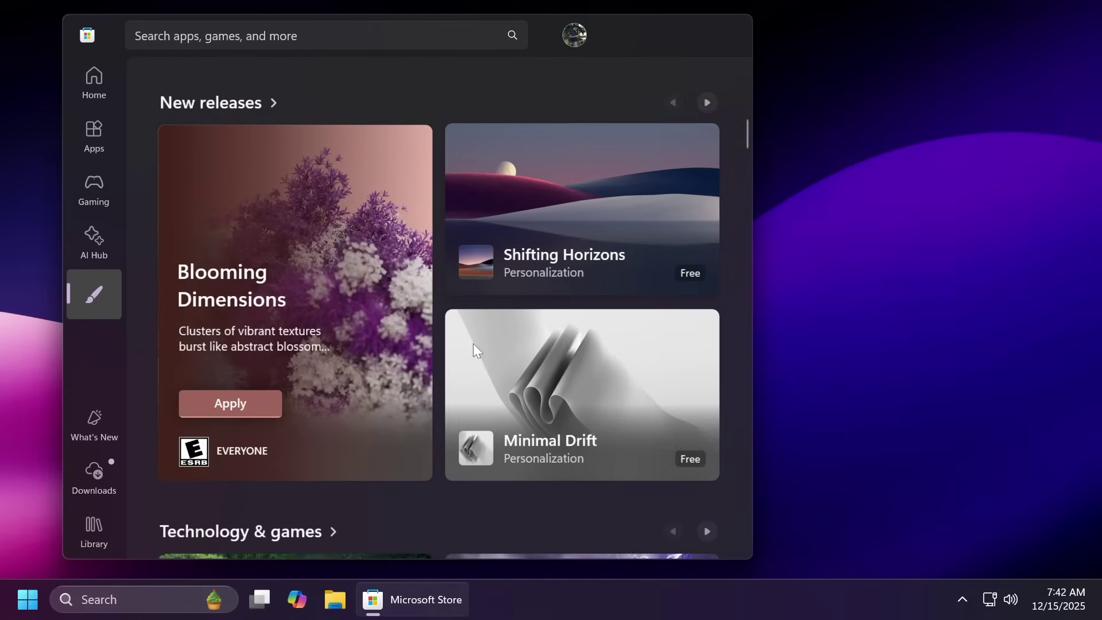
{"action": "scroll", "coordinate": [499, 358], "scroll_direction": "down", "scroll_amount": 1}
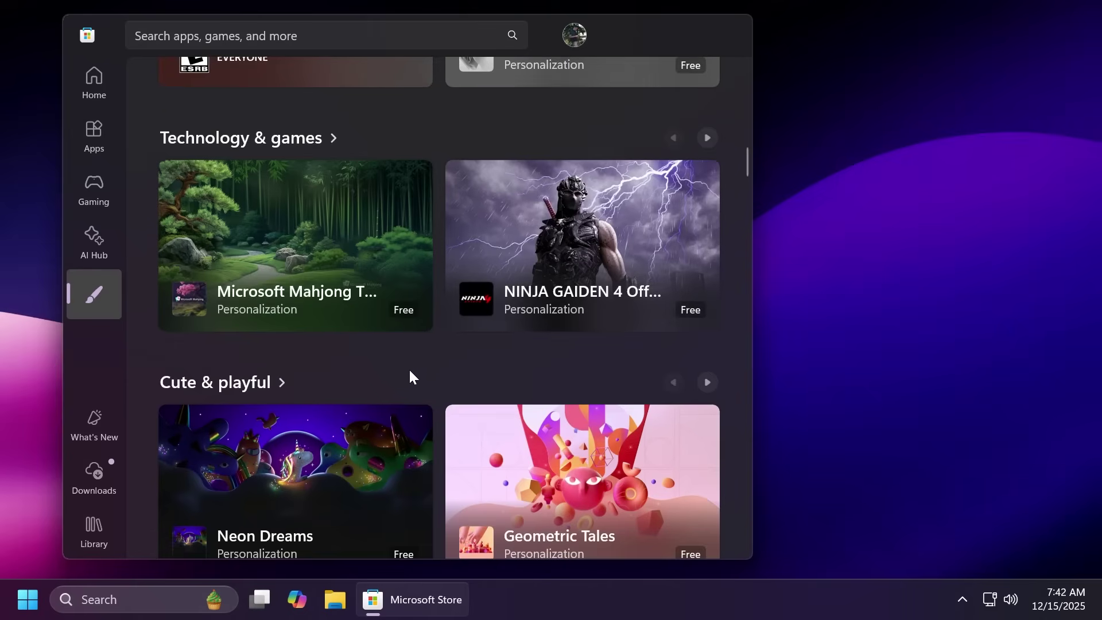
{"action": "scroll", "coordinate": [390, 367], "scroll_direction": "down", "scroll_amount": 3}
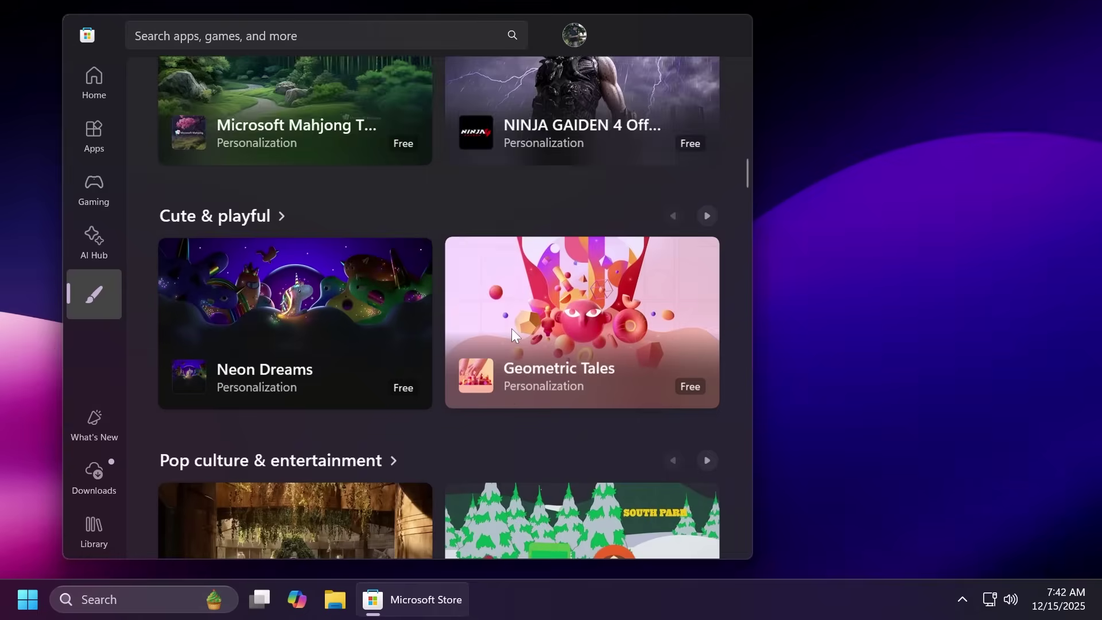
{"action": "scroll", "coordinate": [511, 328], "scroll_direction": "down", "scroll_amount": 12}
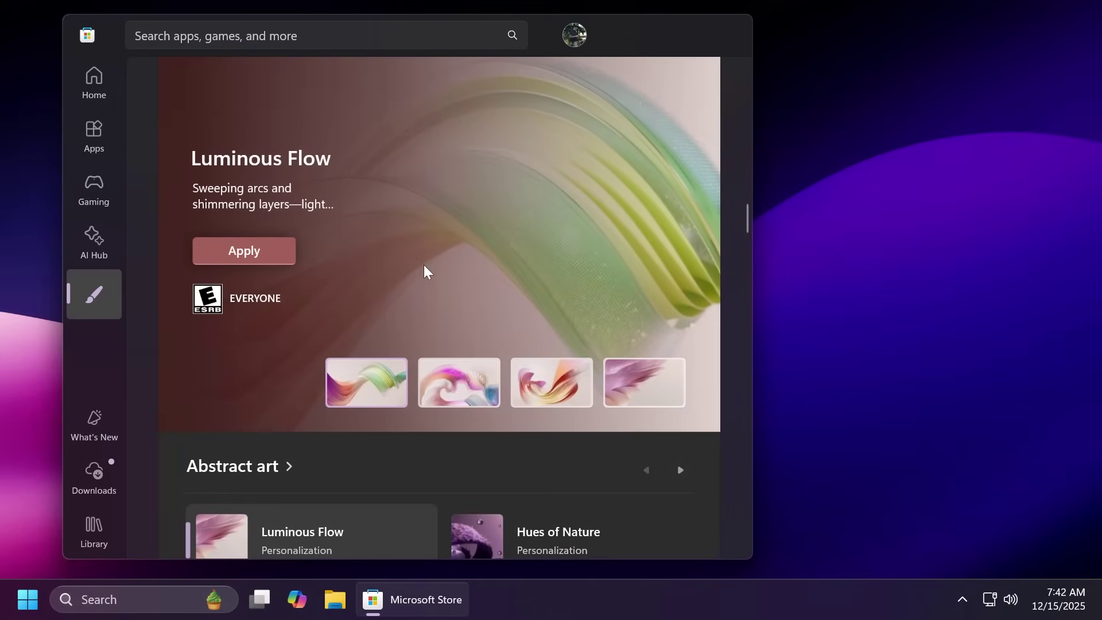
{"action": "scroll", "coordinate": [425, 253], "scroll_direction": "down", "scroll_amount": 4}
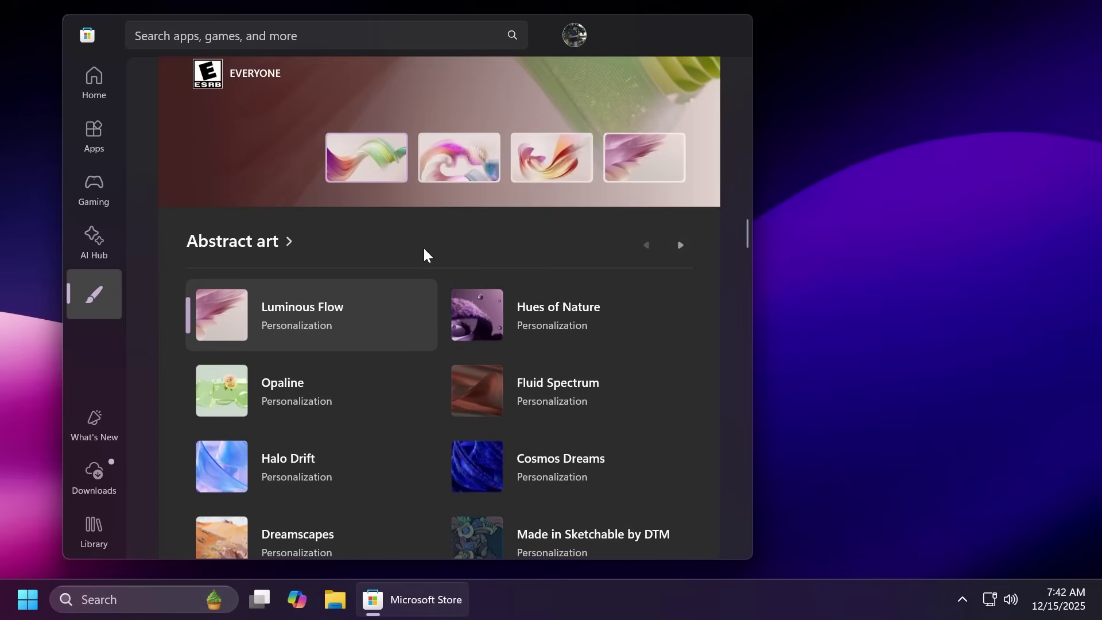
{"action": "scroll", "coordinate": [424, 252], "scroll_direction": "down", "scroll_amount": 4}
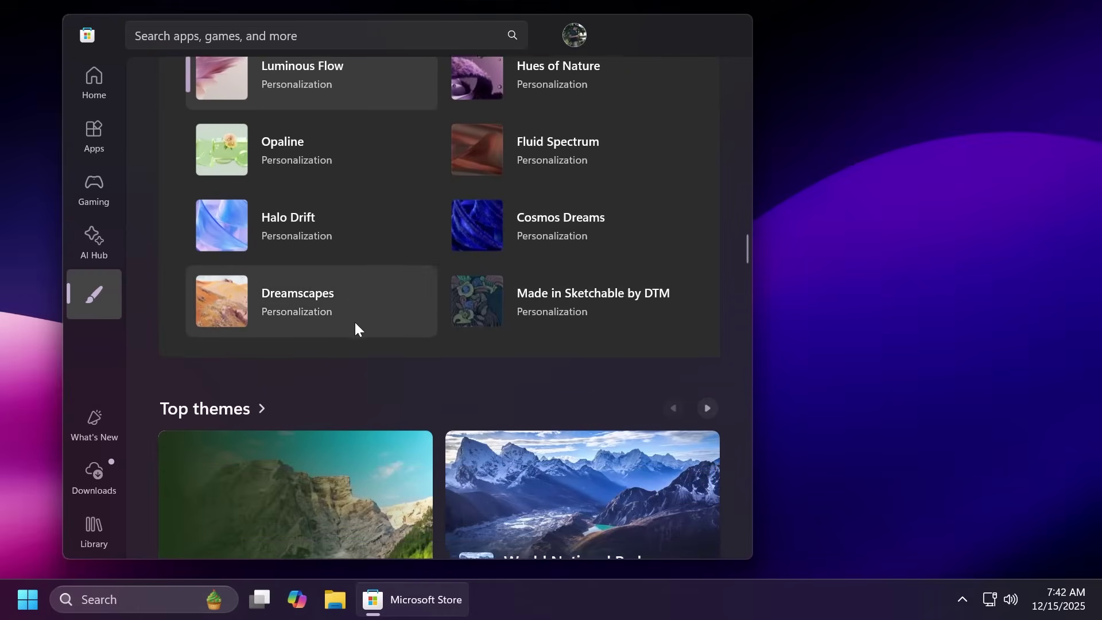
{"action": "scroll", "coordinate": [399, 326], "scroll_direction": "down", "scroll_amount": 11}
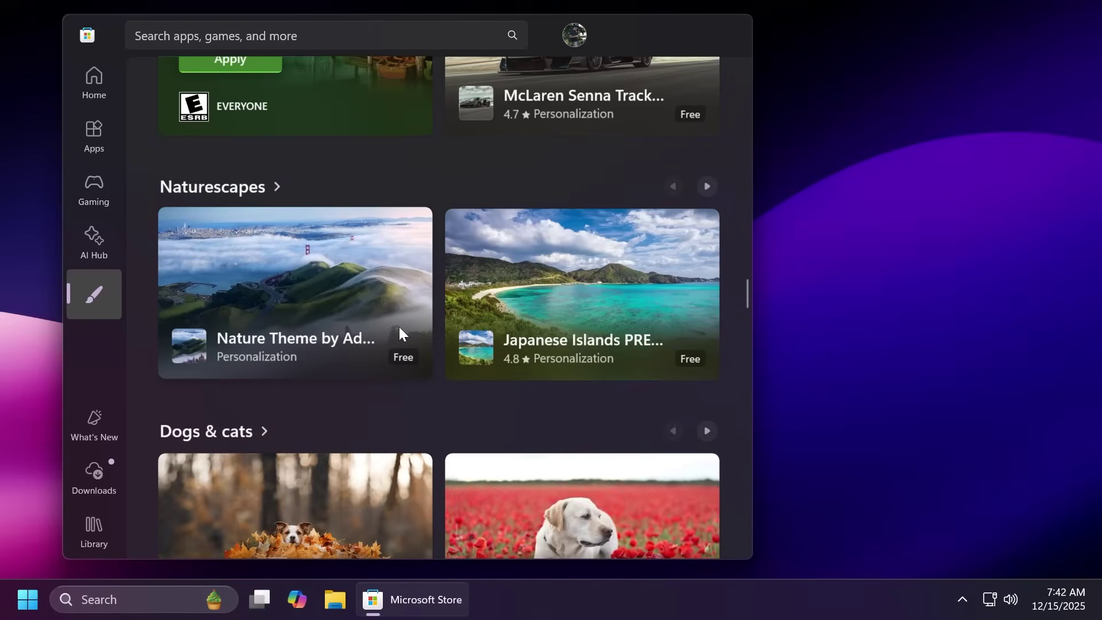
{"action": "scroll", "coordinate": [399, 326], "scroll_direction": "down", "scroll_amount": 9}
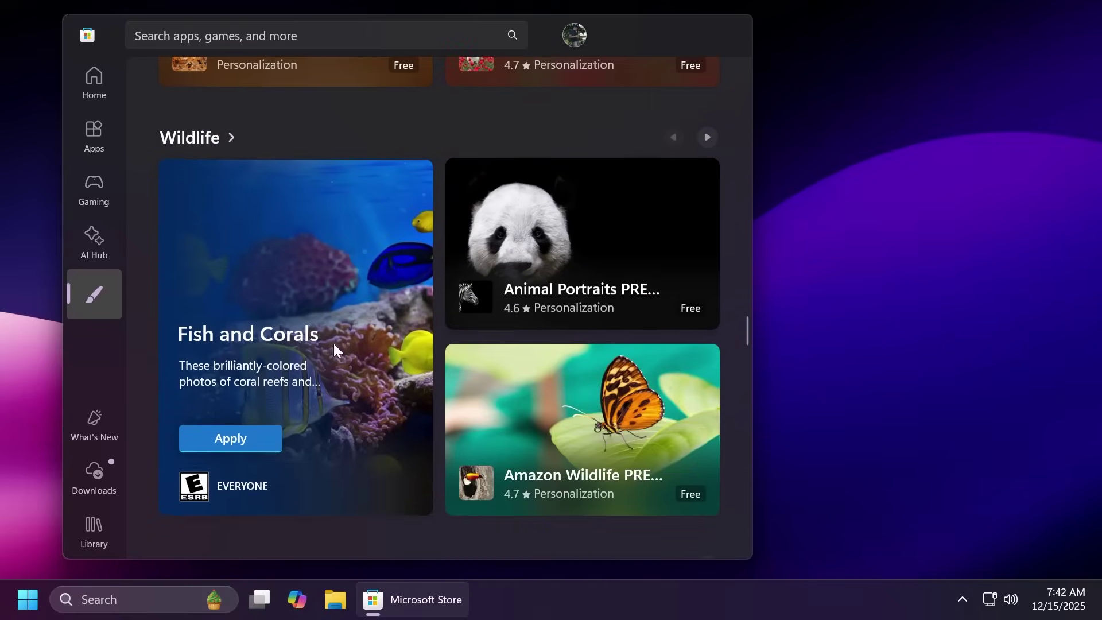
{"action": "scroll", "coordinate": [345, 321], "scroll_direction": "down", "scroll_amount": 10}
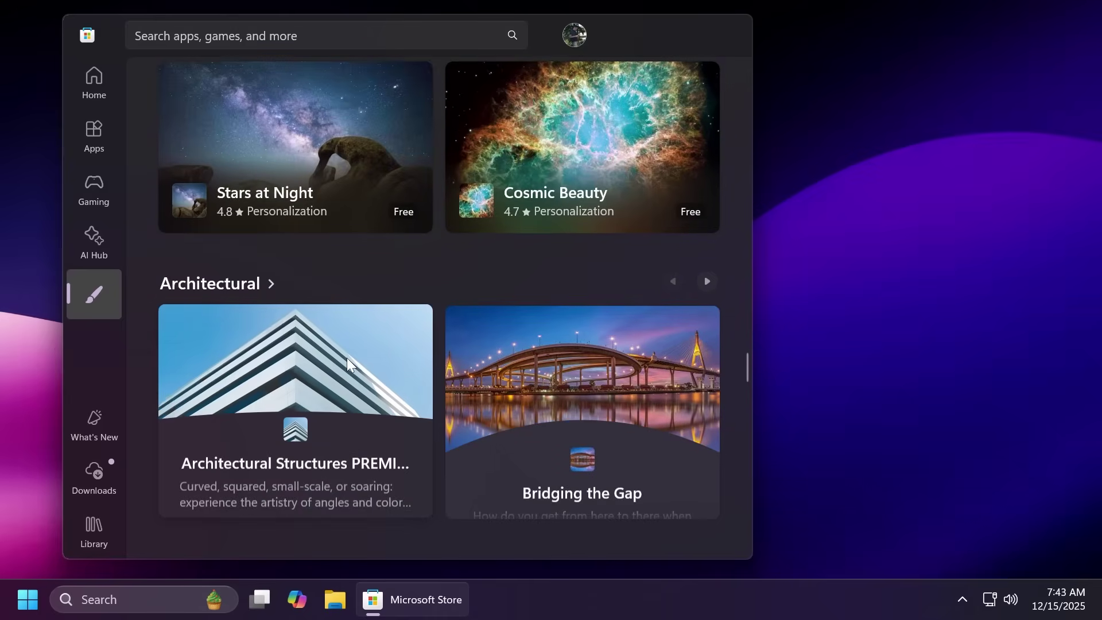
{"action": "scroll", "coordinate": [349, 363], "scroll_direction": "down", "scroll_amount": 4}
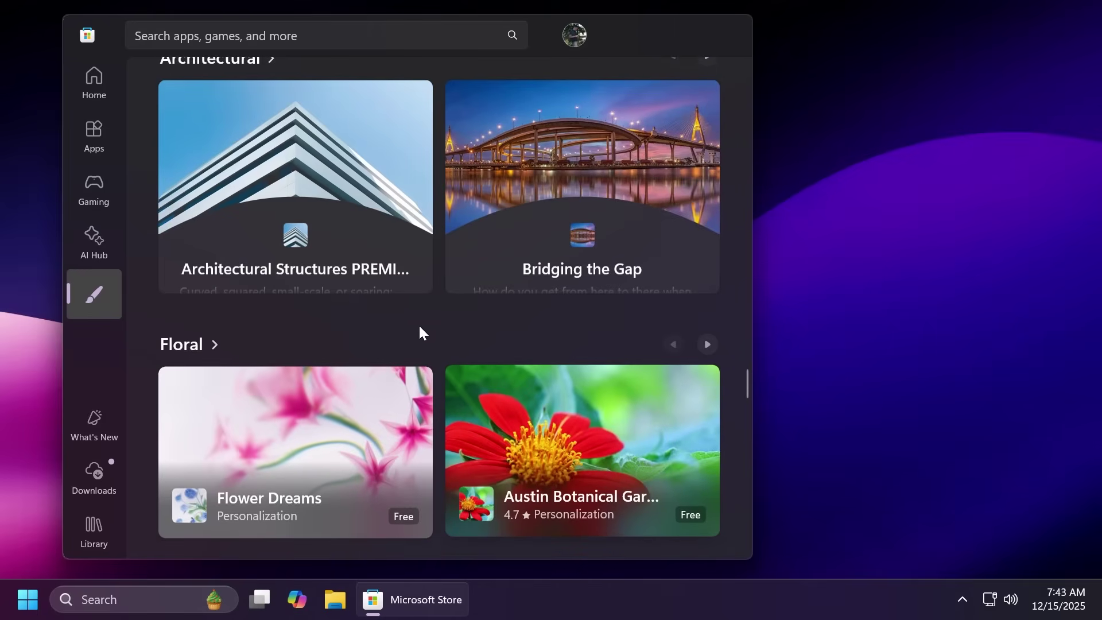
{"action": "scroll", "coordinate": [406, 312], "scroll_direction": "down", "scroll_amount": 6}
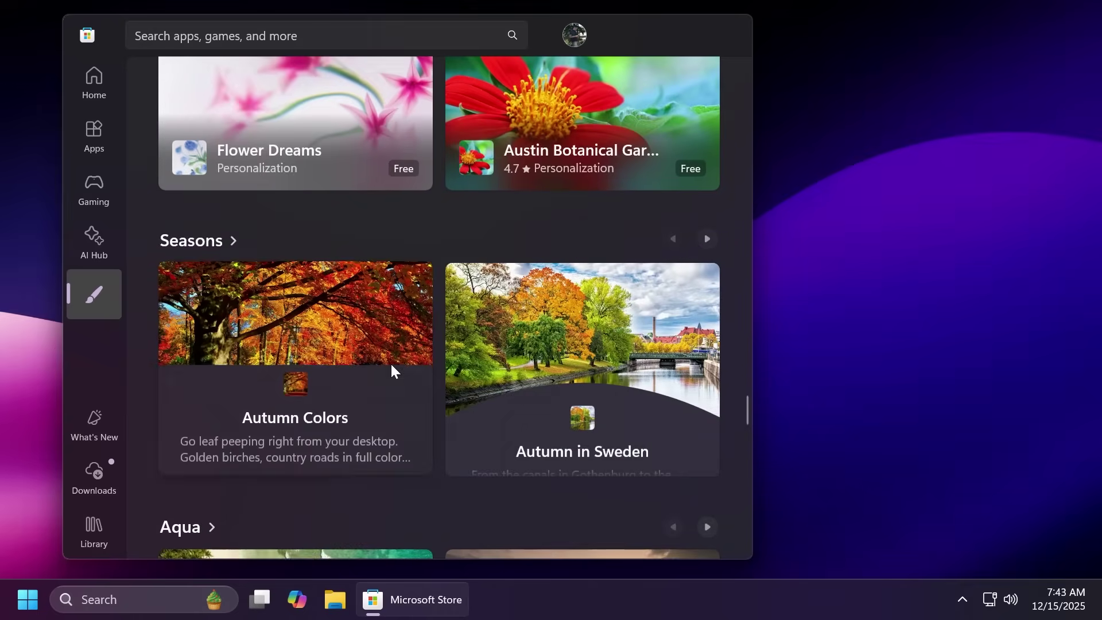
{"action": "scroll", "coordinate": [393, 368], "scroll_direction": "up", "scroll_amount": 20}
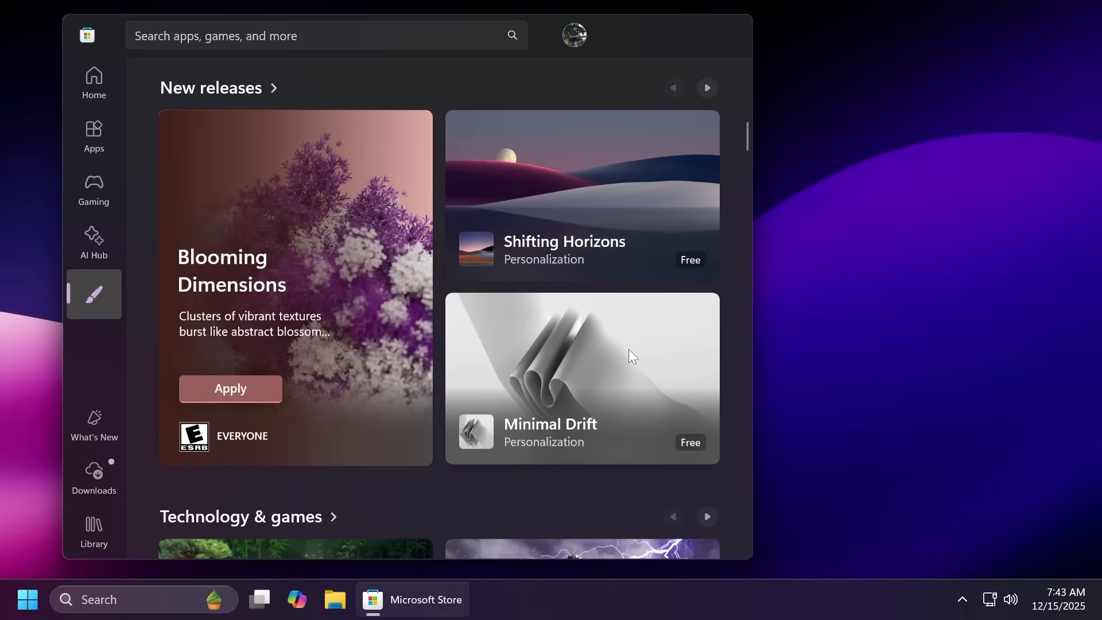
Step: Page through Minimal Drift's previews to the folded-ribbon image and apply the free theme
{"action": "mouse_move", "coordinate": [557, 476]}
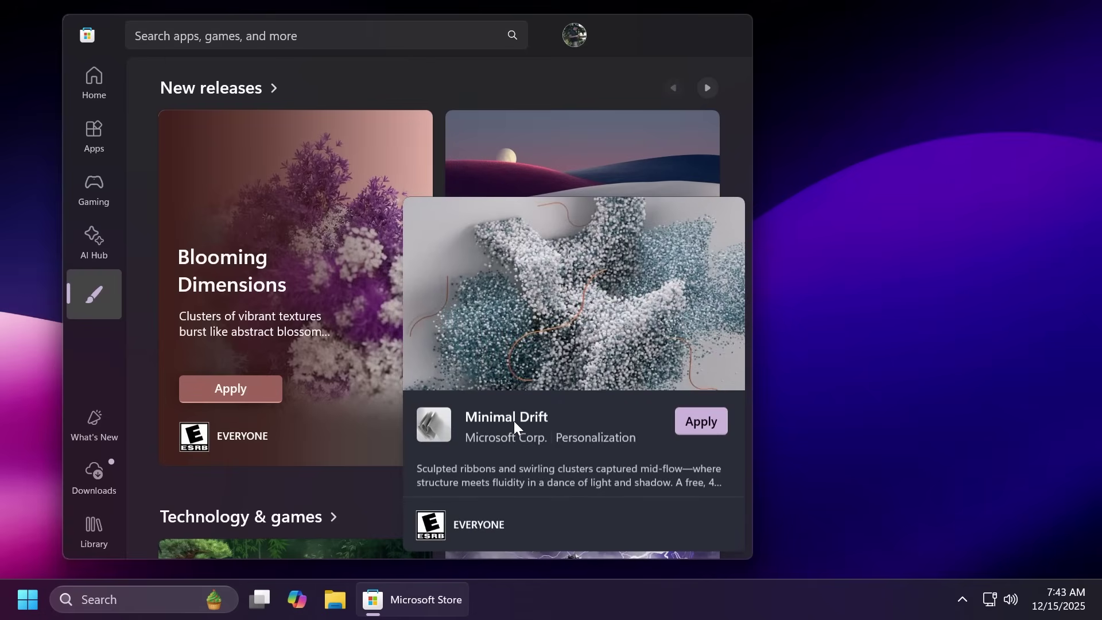
{"action": "mouse_move", "coordinate": [612, 297]}
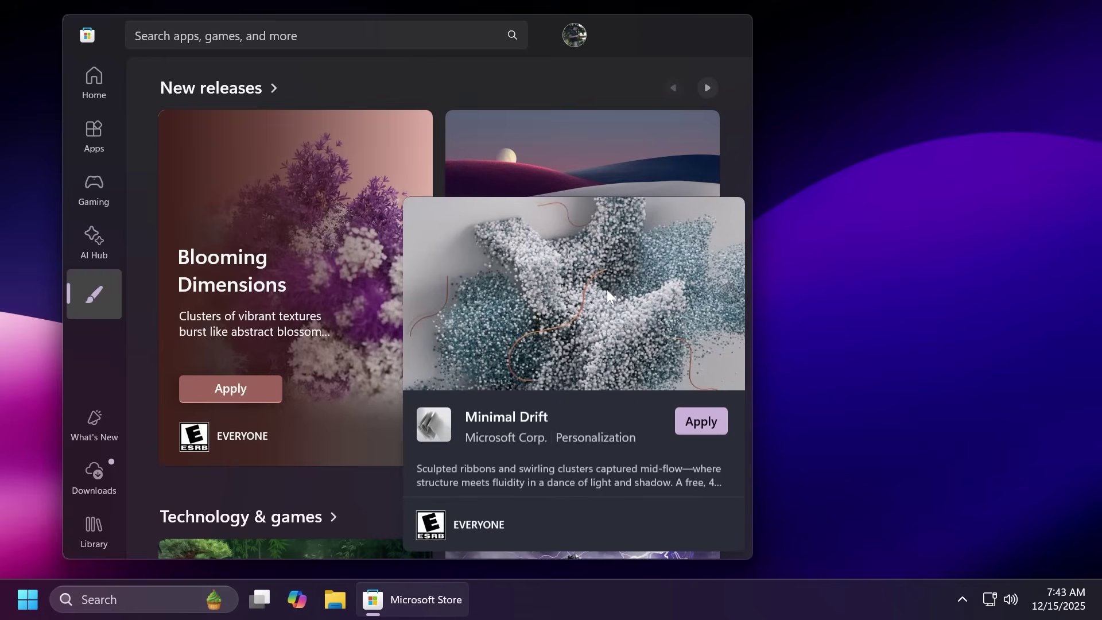
{"action": "left_click", "coordinate": [726, 294]}
{"action": "left_click", "coordinate": [725, 295]}
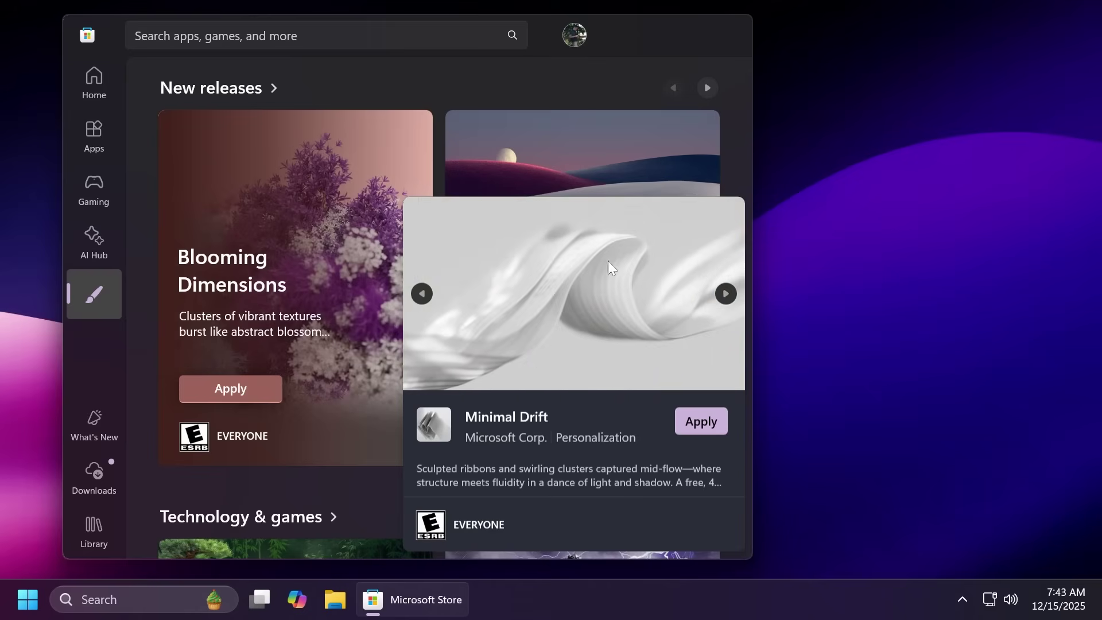
{"action": "left_click", "coordinate": [725, 293]}
{"action": "left_click", "coordinate": [703, 432]}
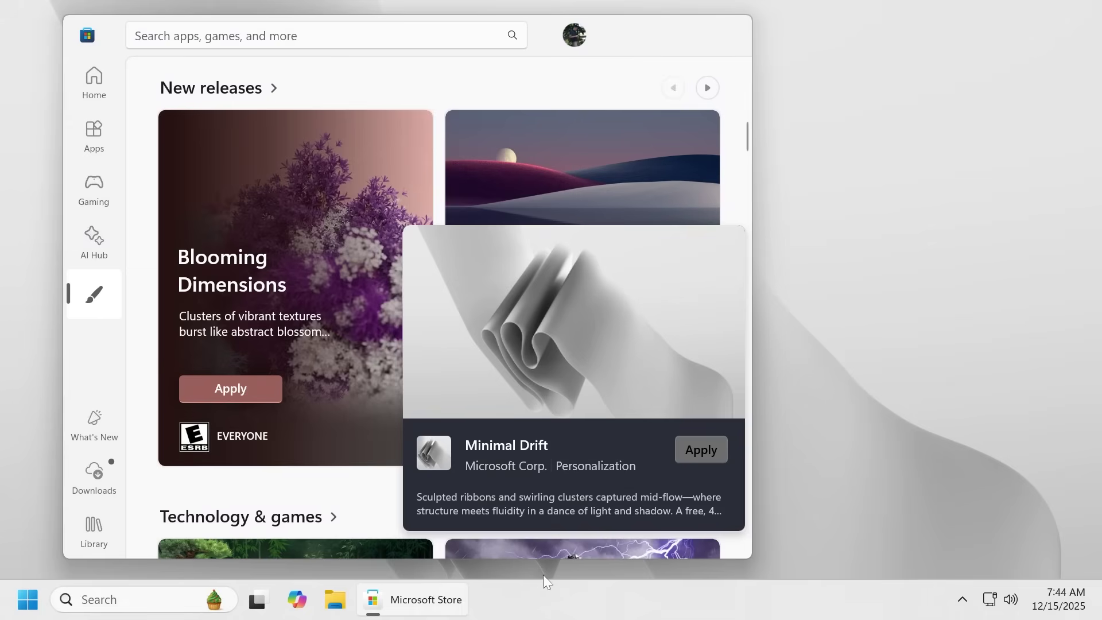
Step: Minimize the Store and open the desktop Background settings via Personalize
{"action": "left_click", "coordinate": [426, 609]}
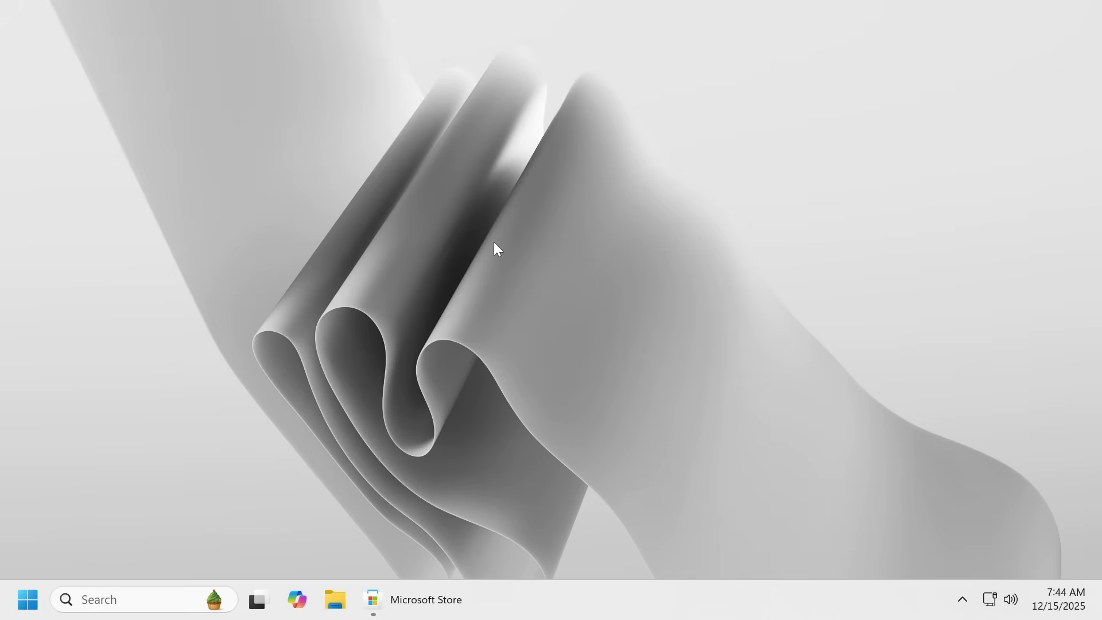
{"action": "right_click", "coordinate": [508, 195]}
{"action": "left_click", "coordinate": [540, 396]}
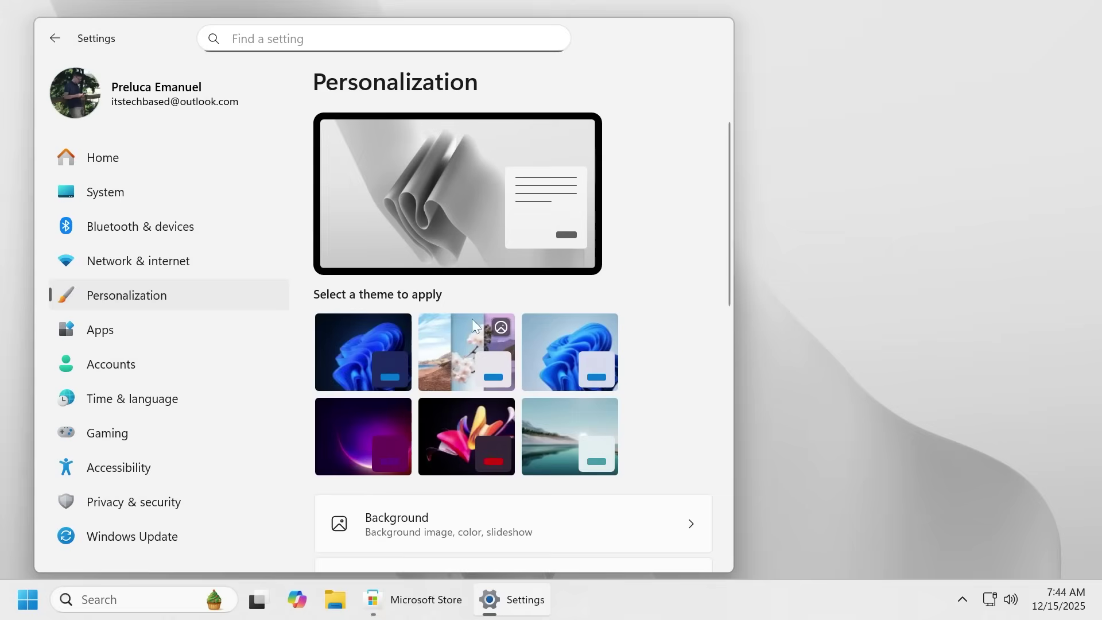
{"action": "scroll", "coordinate": [669, 253], "scroll_direction": "down", "scroll_amount": 3}
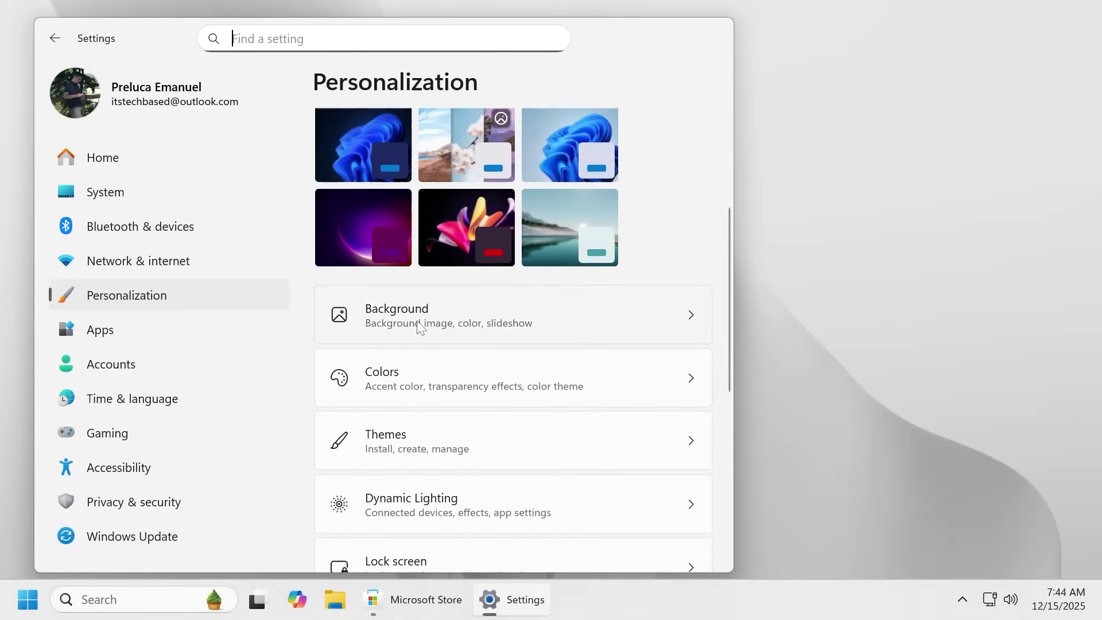
{"action": "left_click", "coordinate": [418, 326]}
Step: Review the background slideshow, then open the Themes page and scroll to Current theme
{"action": "scroll", "coordinate": [437, 312], "scroll_direction": "down", "scroll_amount": 3}
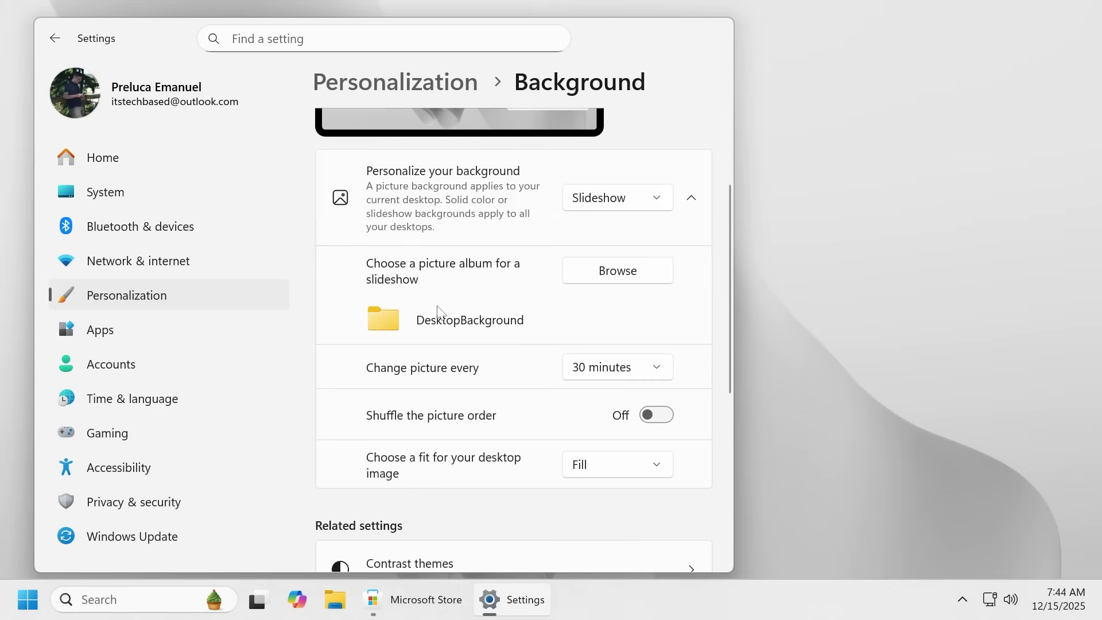
{"action": "scroll", "coordinate": [488, 322], "scroll_direction": "up", "scroll_amount": 2}
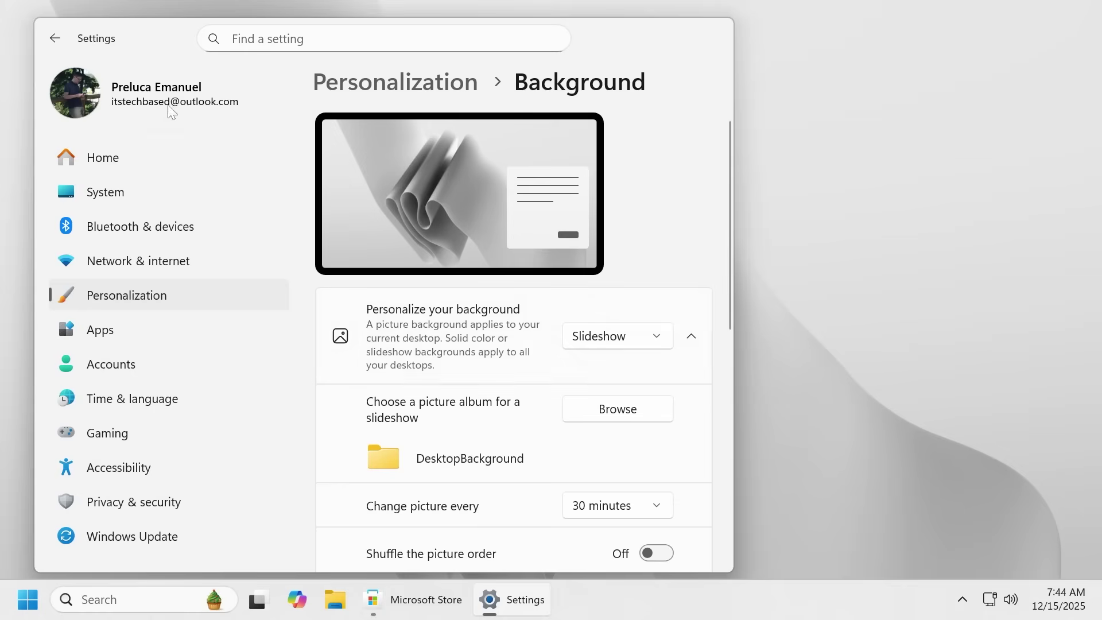
{"action": "left_click", "coordinate": [55, 38]}
{"action": "scroll", "coordinate": [452, 295], "scroll_direction": "down", "scroll_amount": 2}
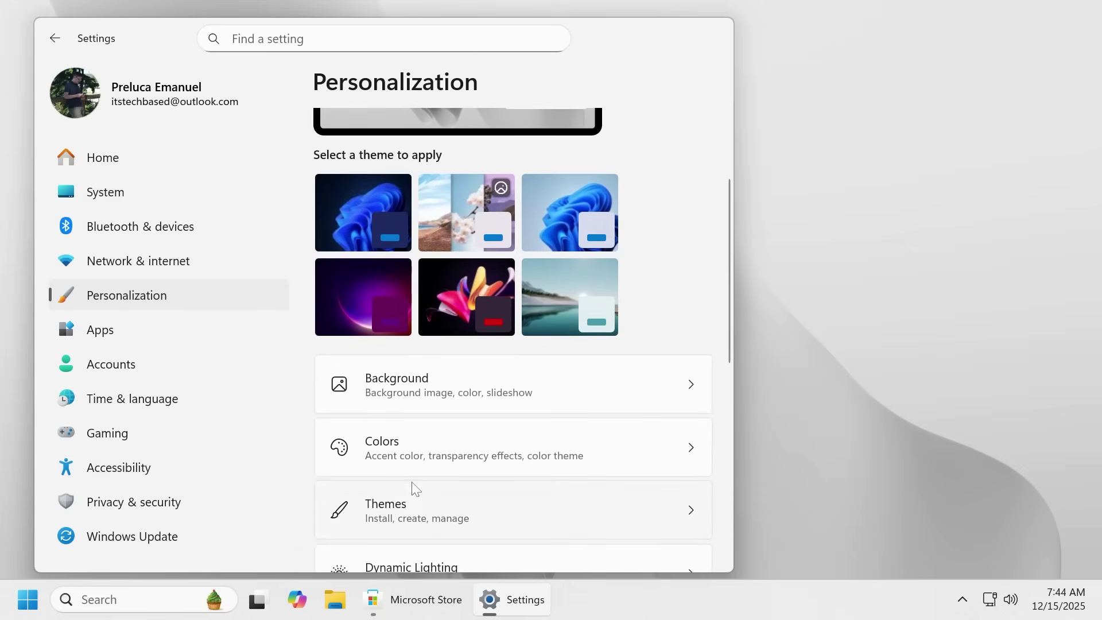
{"action": "left_click", "coordinate": [409, 505]}
{"action": "scroll", "coordinate": [598, 370], "scroll_direction": "down", "scroll_amount": 3}
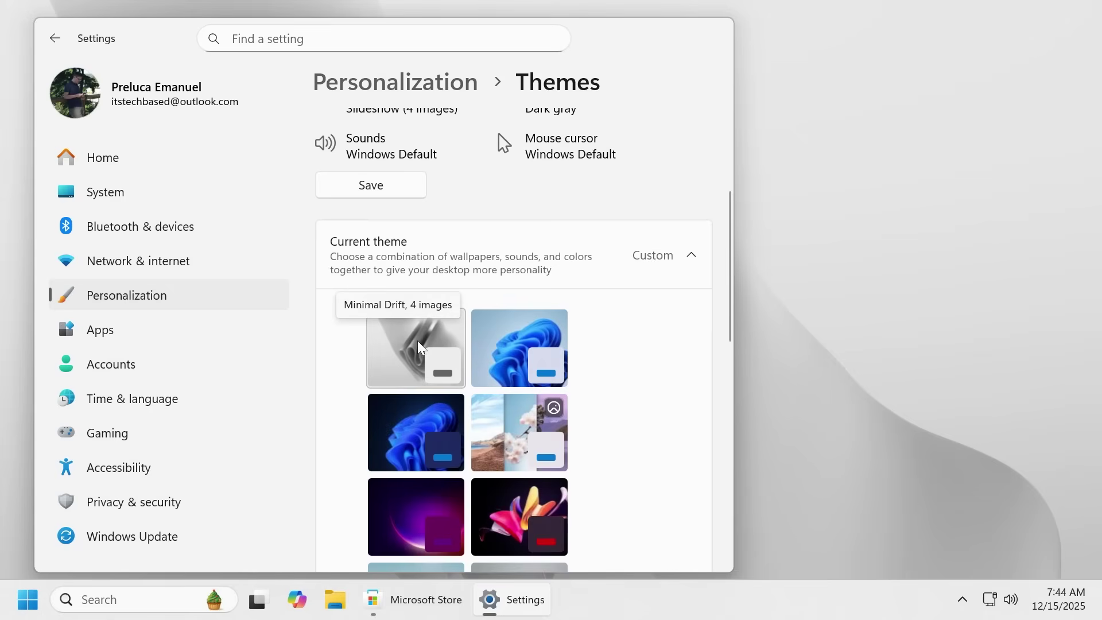
Step: Close Settings and bring the Microsoft Store theme listings back up
{"action": "left_click", "coordinate": [714, 38]}
{"action": "left_click", "coordinate": [413, 599]}
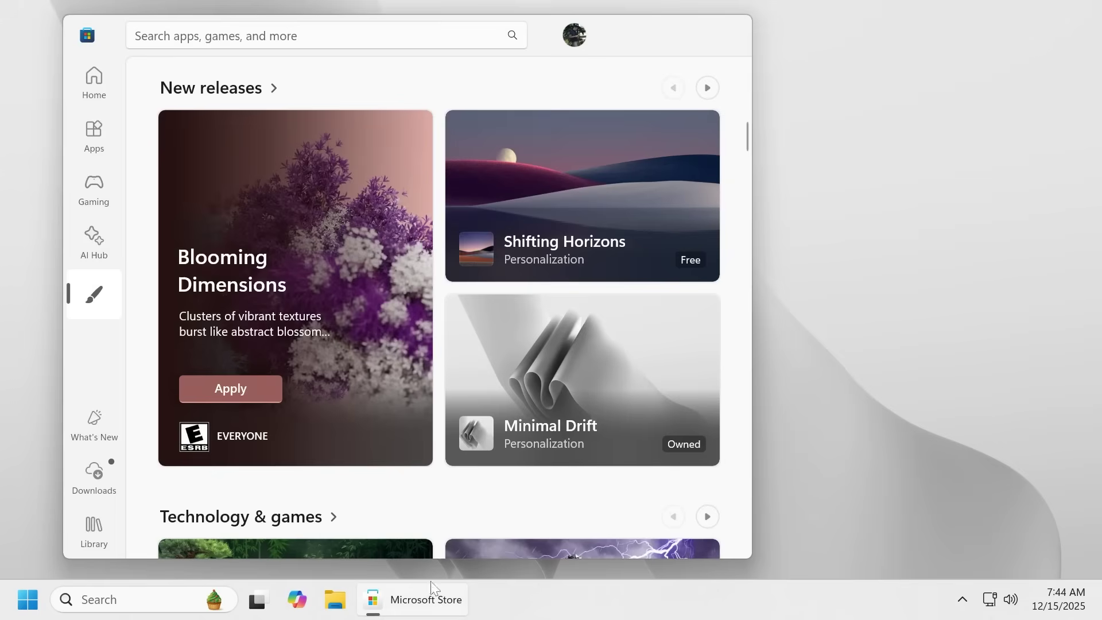
{"action": "scroll", "coordinate": [535, 309], "scroll_direction": "up", "scroll_amount": 3}
Step: Apply the free Shifting Horizons theme and minimize the Store to show the dusk wallpaper
{"action": "mouse_move", "coordinate": [570, 288]}
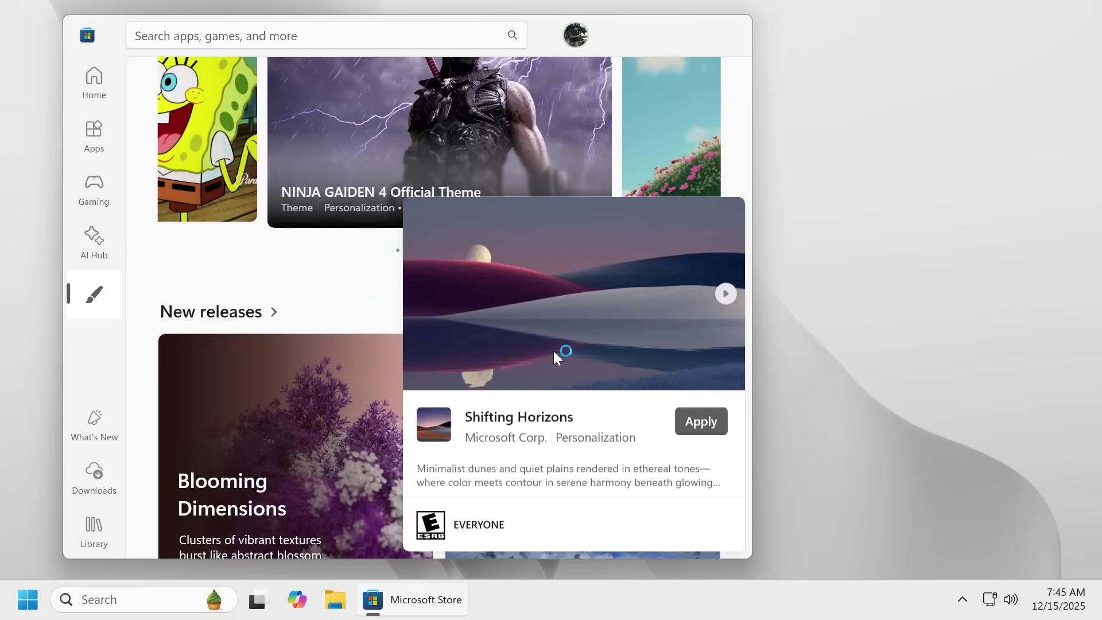
{"action": "left_click", "coordinate": [700, 421]}
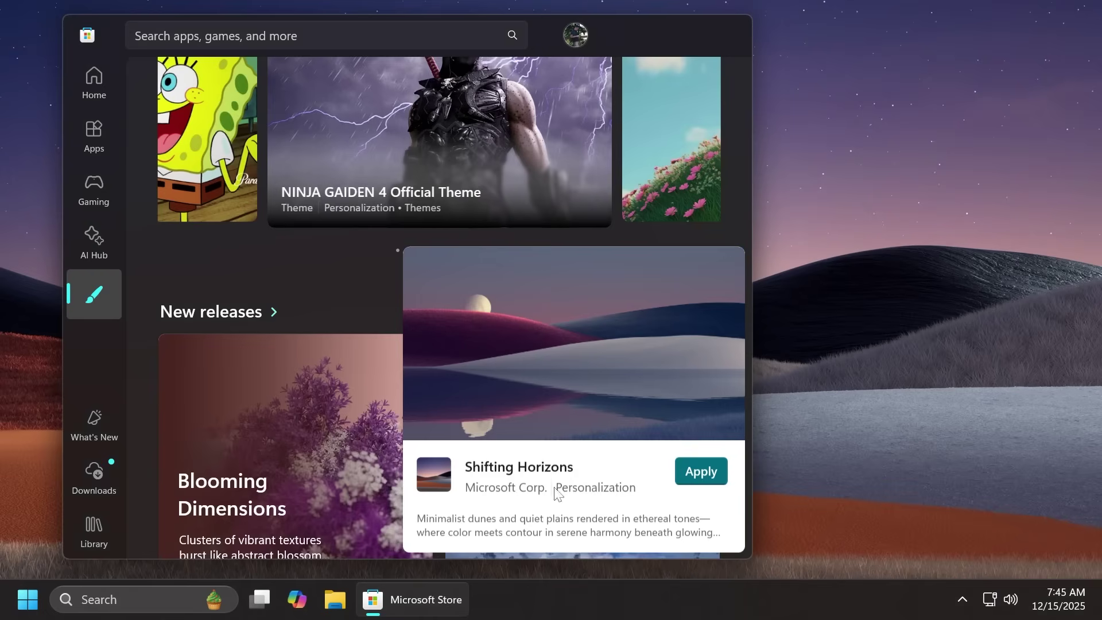
{"action": "left_click", "coordinate": [425, 599]}
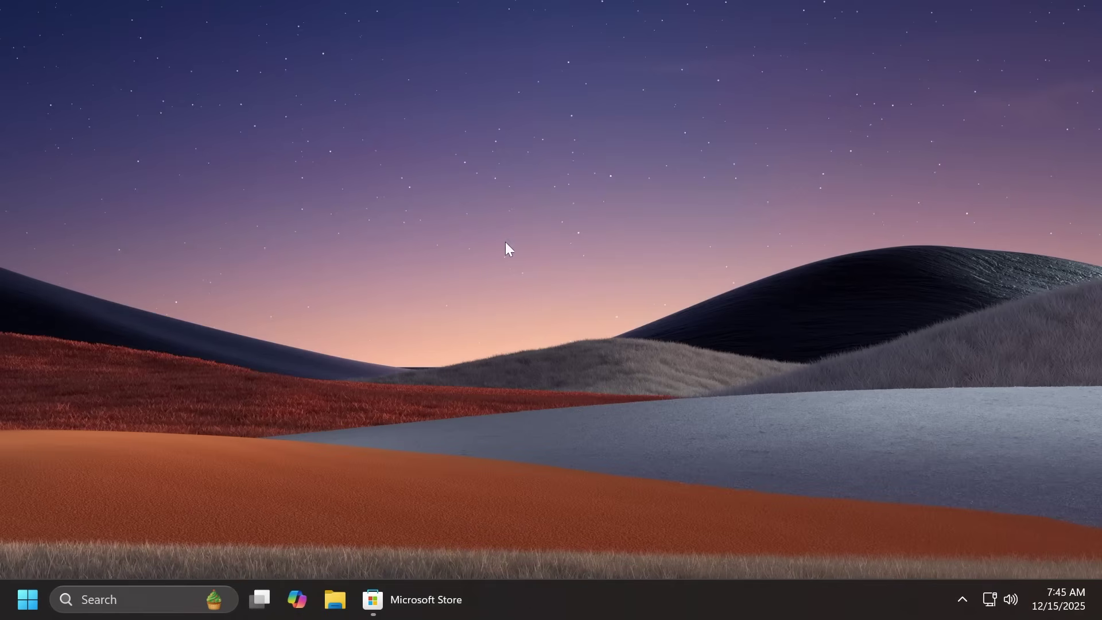
{"action": "right_click", "coordinate": [467, 224]}
{"action": "left_click", "coordinate": [519, 389]}
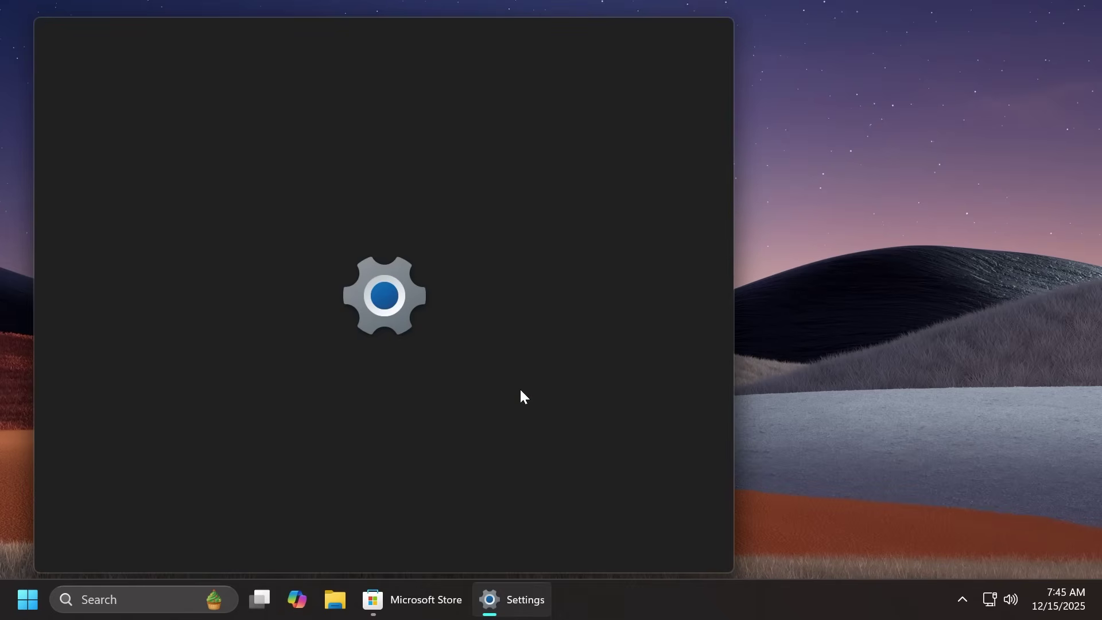
{"action": "left_click", "coordinate": [420, 448]}
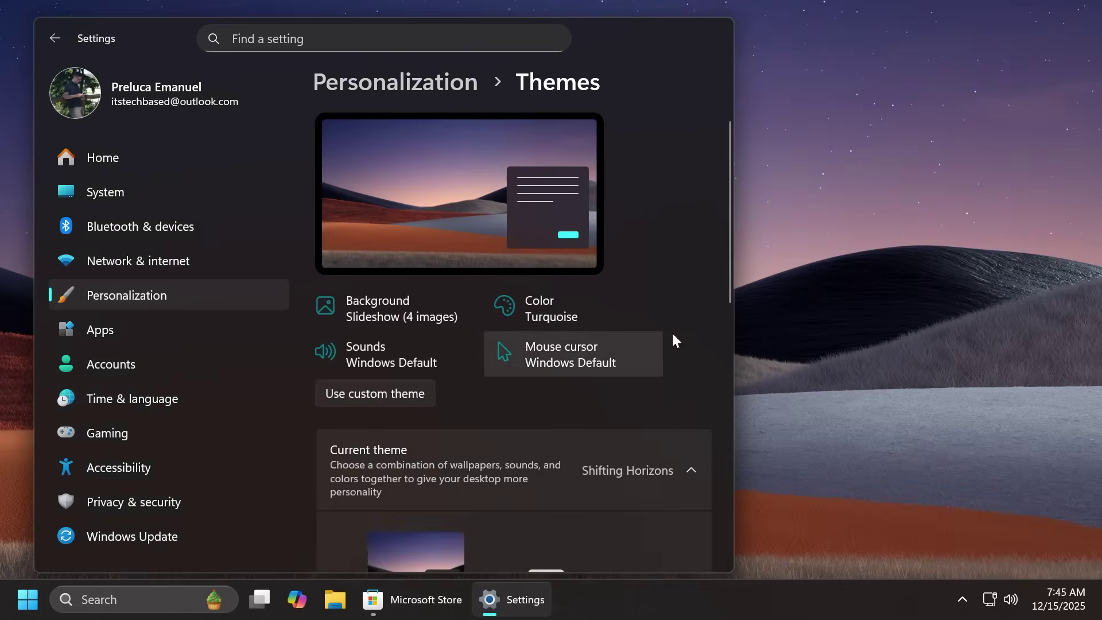
{"action": "scroll", "coordinate": [672, 331], "scroll_direction": "down", "scroll_amount": 4}
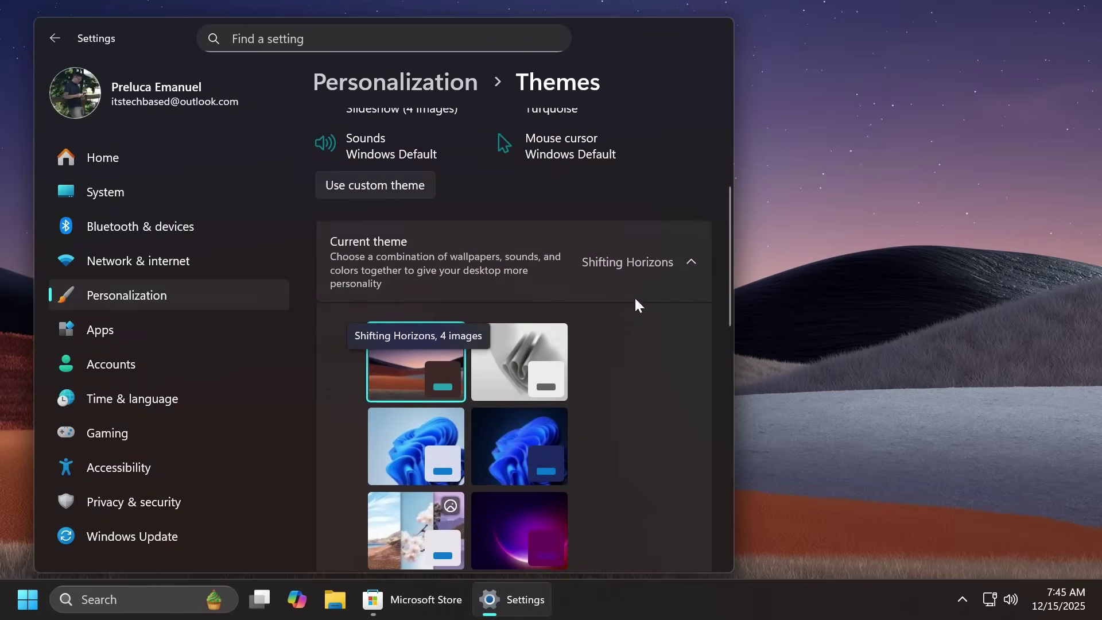
{"action": "scroll", "coordinate": [555, 212], "scroll_direction": "up", "scroll_amount": 3}
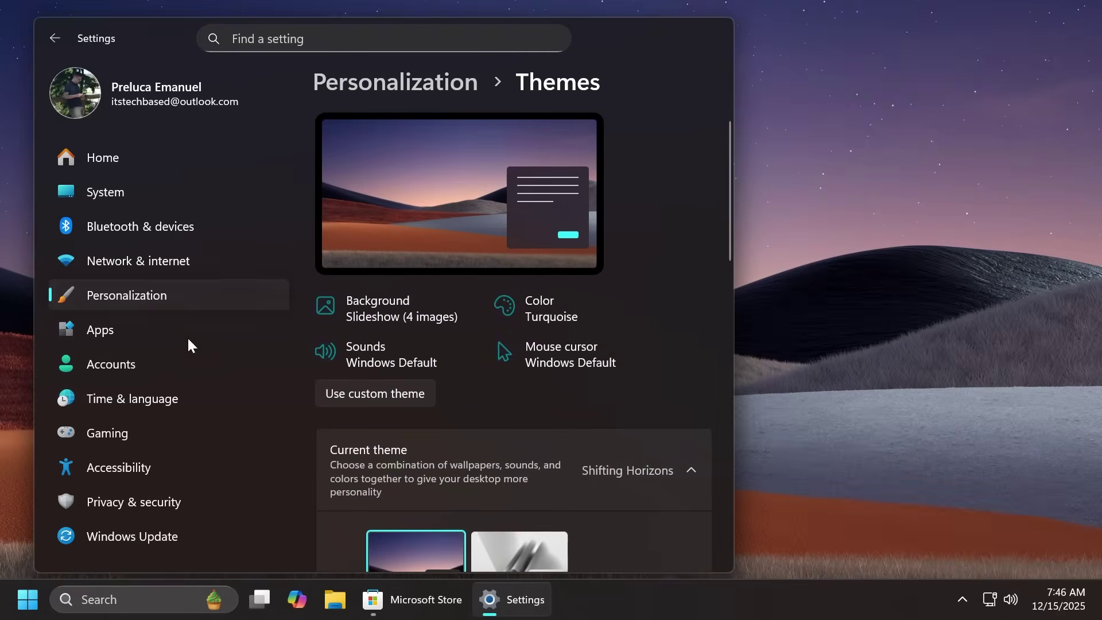
{"action": "left_click", "coordinate": [138, 297]}
{"action": "scroll", "coordinate": [585, 307], "scroll_direction": "down", "scroll_amount": 2}
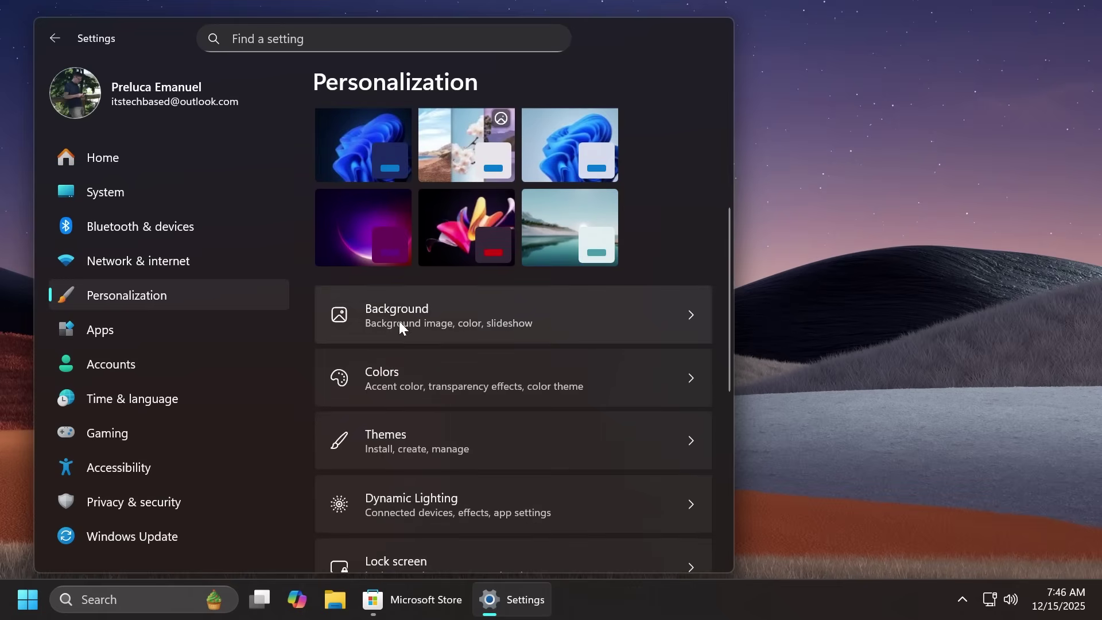
{"action": "left_click", "coordinate": [399, 319]}
{"action": "scroll", "coordinate": [673, 241], "scroll_direction": "down", "scroll_amount": 2}
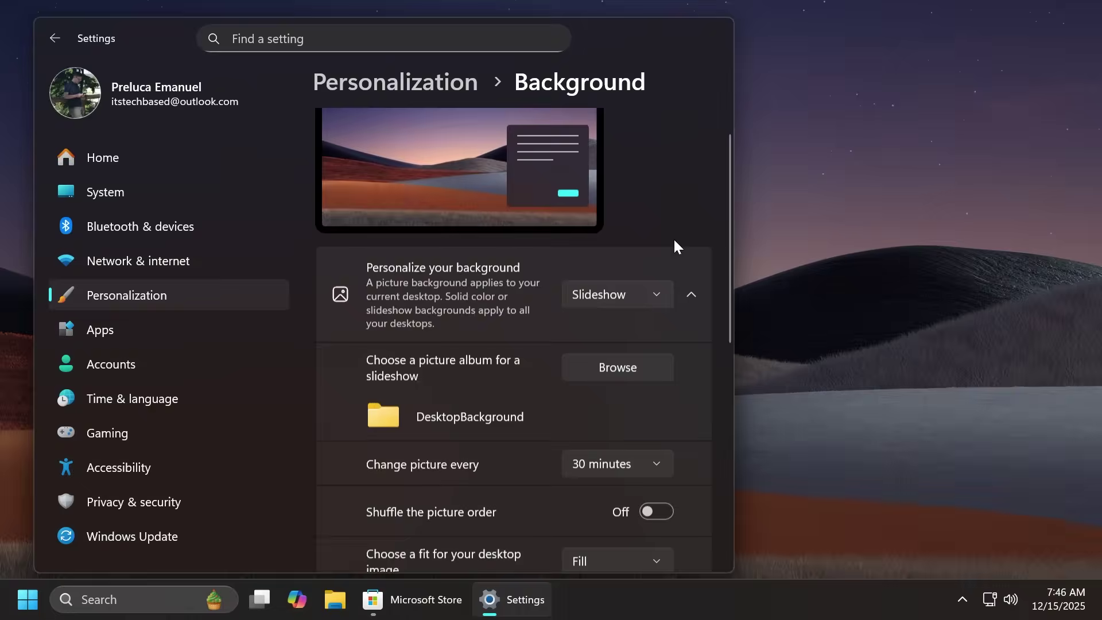
{"action": "left_click", "coordinate": [568, 367]}
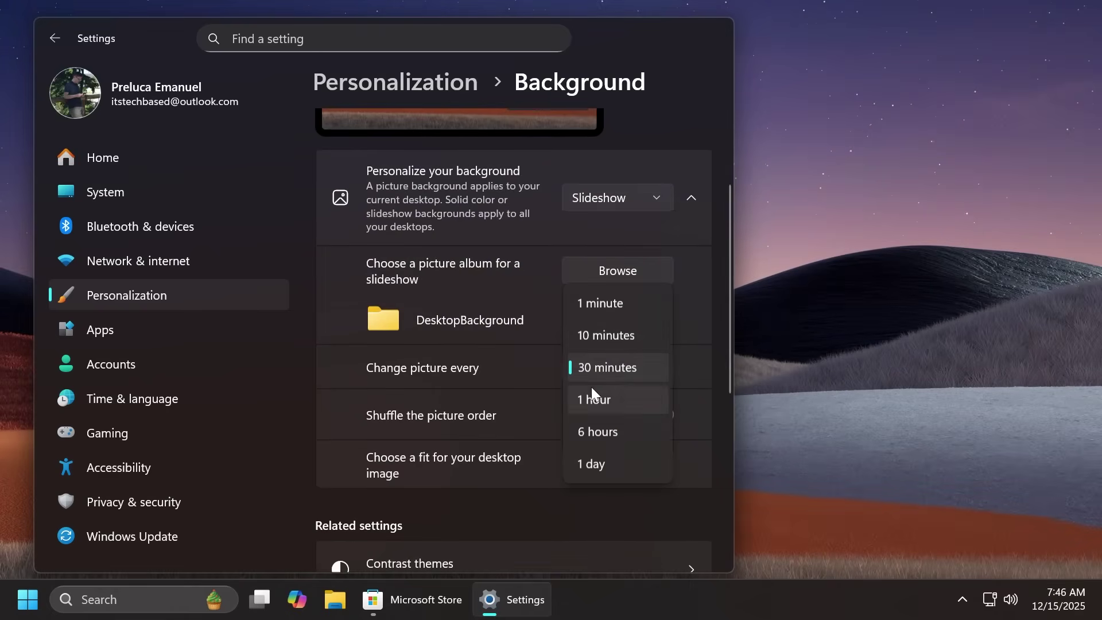
{"action": "left_click", "coordinate": [507, 370]}
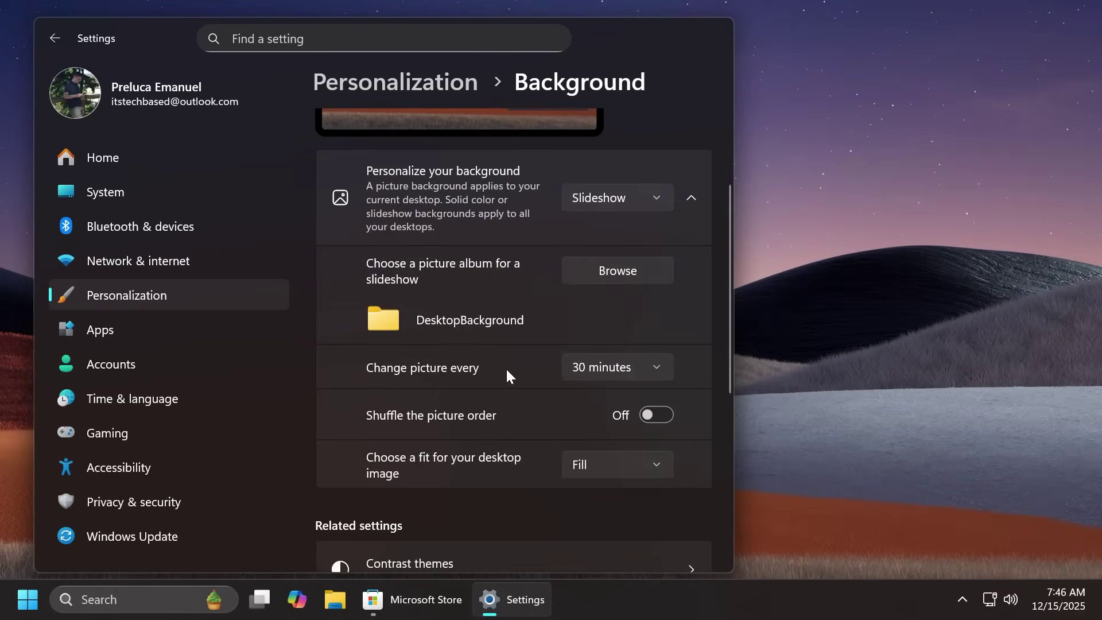
Step: Close Settings, restore the Store, and scroll the Themes page down to Seasons and back up
{"action": "left_click", "coordinate": [713, 34]}
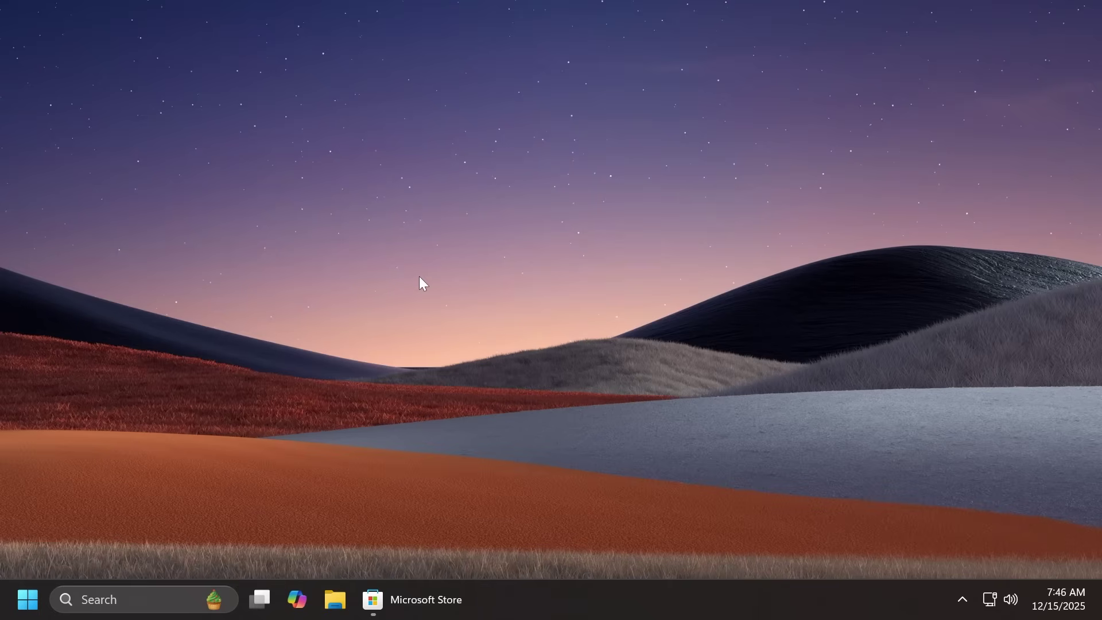
{"action": "left_click", "coordinate": [423, 597]}
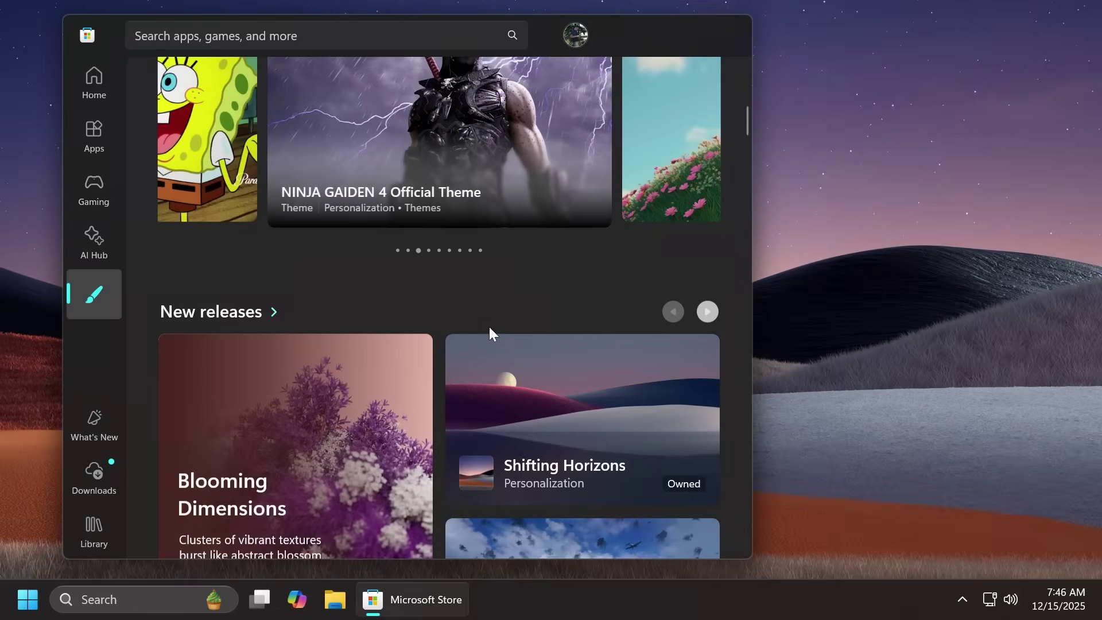
{"action": "scroll", "coordinate": [515, 275], "scroll_direction": "down", "scroll_amount": 5}
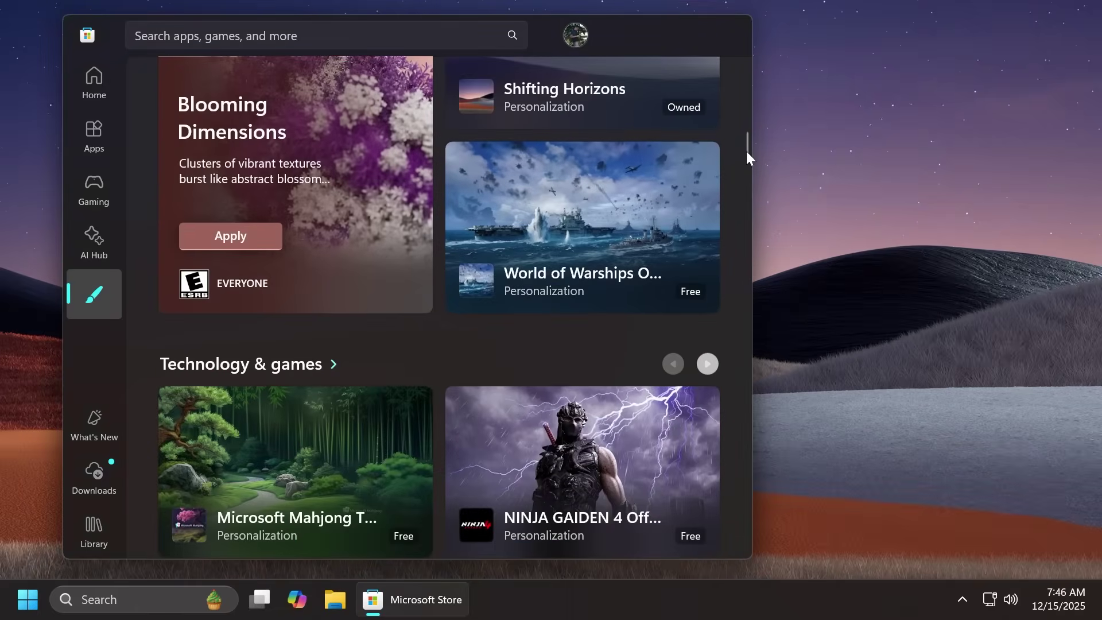
{"action": "scroll", "coordinate": [360, 364], "scroll_direction": "down", "scroll_amount": 10}
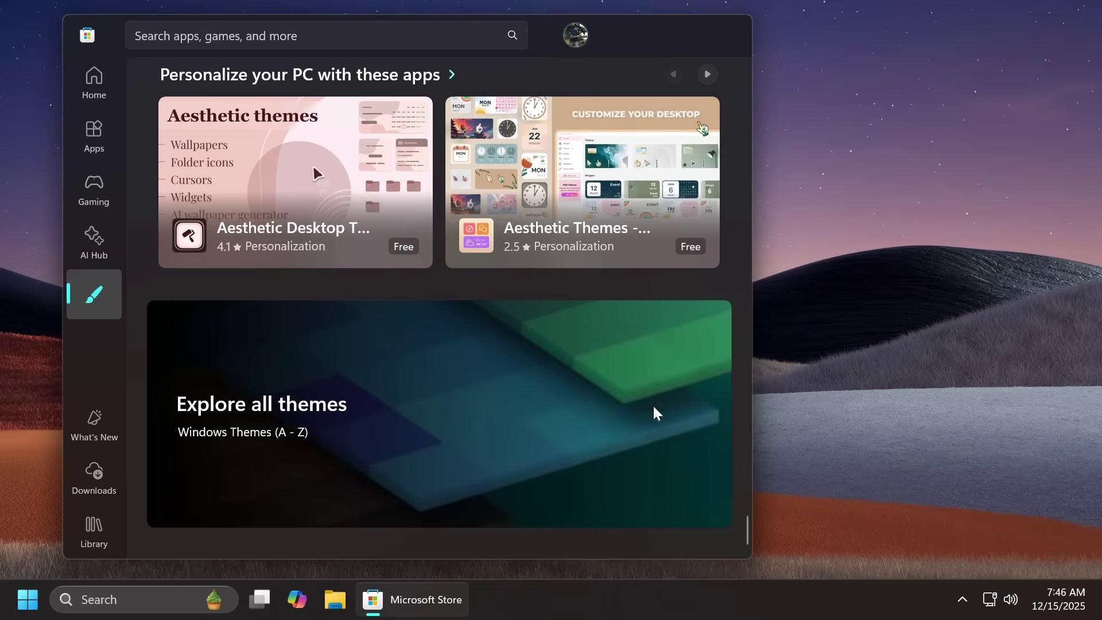
{"action": "scroll", "coordinate": [269, 373], "scroll_direction": "up", "scroll_amount": 3}
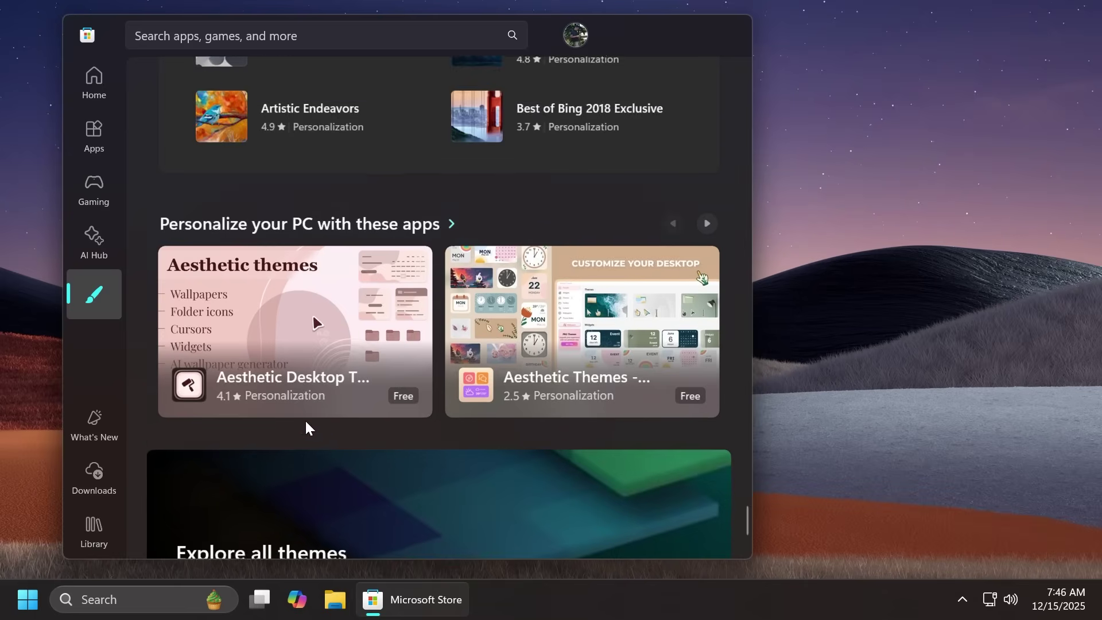
{"action": "scroll", "coordinate": [512, 213], "scroll_direction": "up", "scroll_amount": 2}
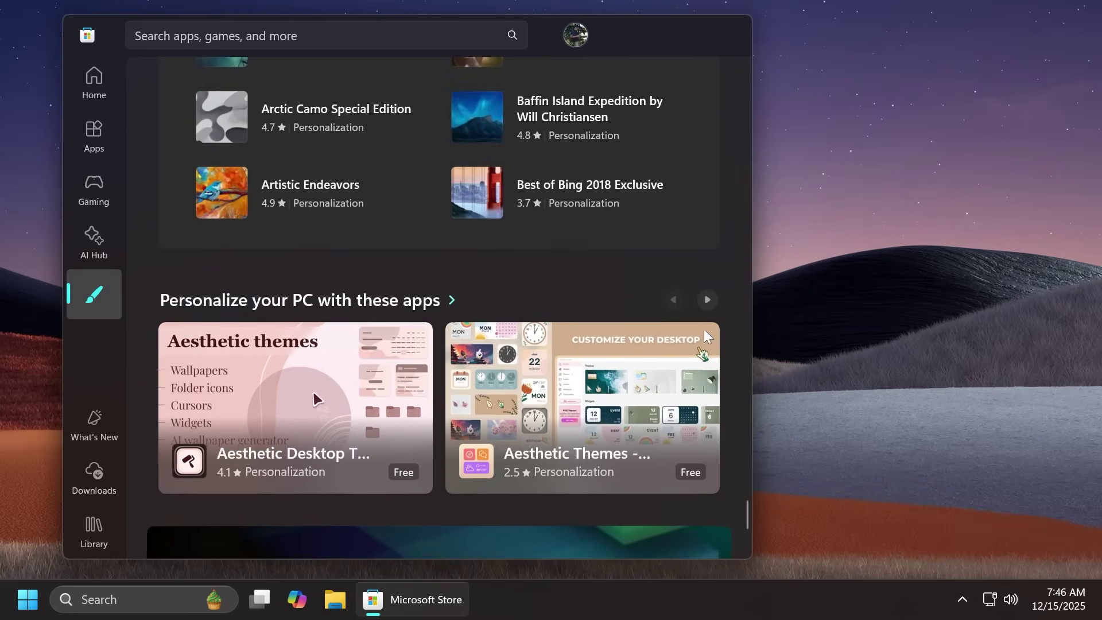
{"action": "scroll", "coordinate": [313, 396], "scroll_direction": "up", "scroll_amount": 10}
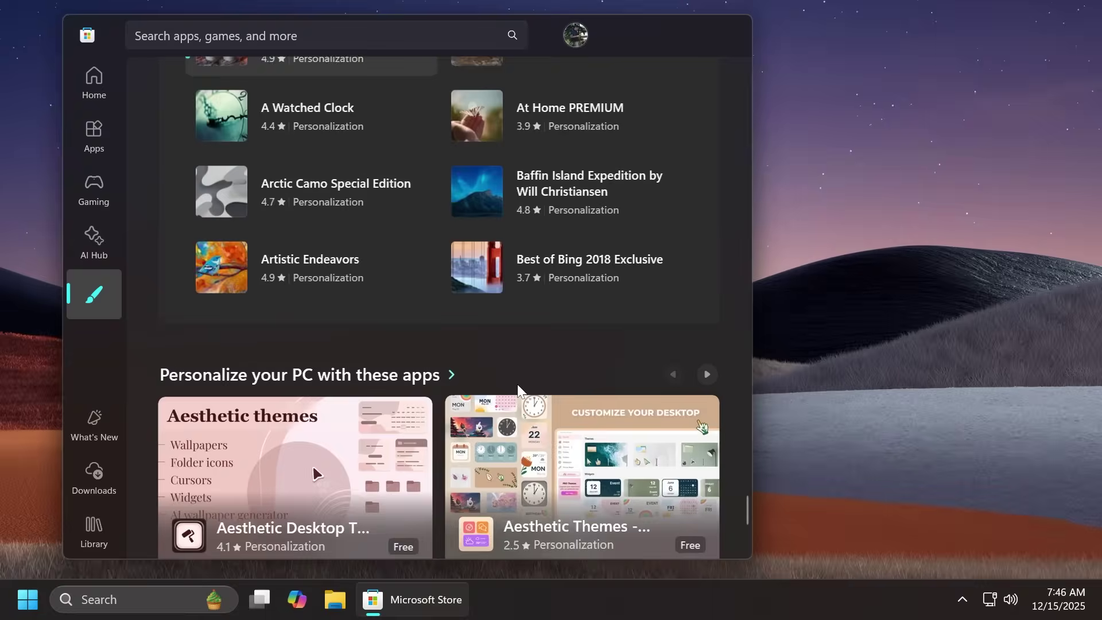
{"action": "scroll", "coordinate": [435, 297], "scroll_direction": "up", "scroll_amount": 5}
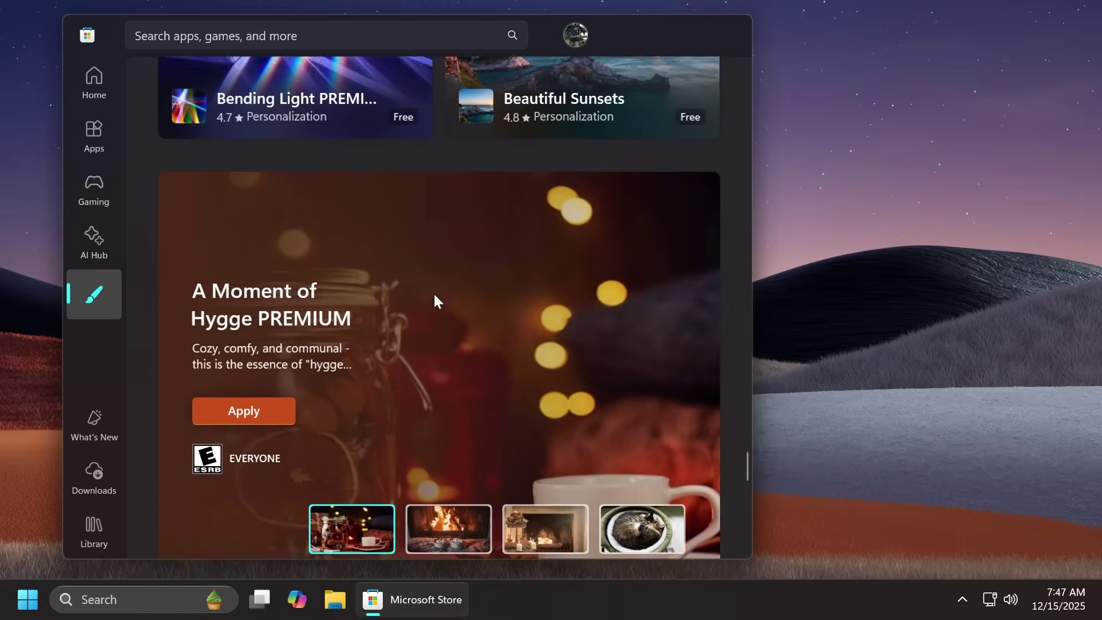
{"action": "scroll", "coordinate": [428, 445], "scroll_direction": "up", "scroll_amount": 4}
{"action": "scroll", "coordinate": [459, 396], "scroll_direction": "up", "scroll_amount": 8}
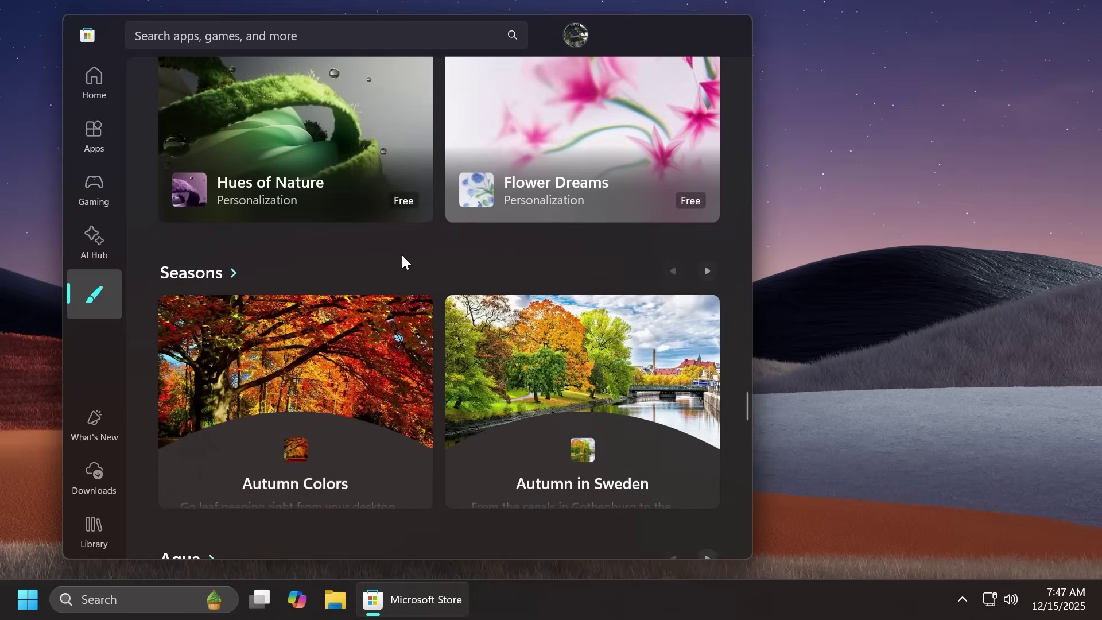
Step: Close the Microsoft Store window with its top-right X button
{"action": "left_click", "coordinate": [736, 26]}
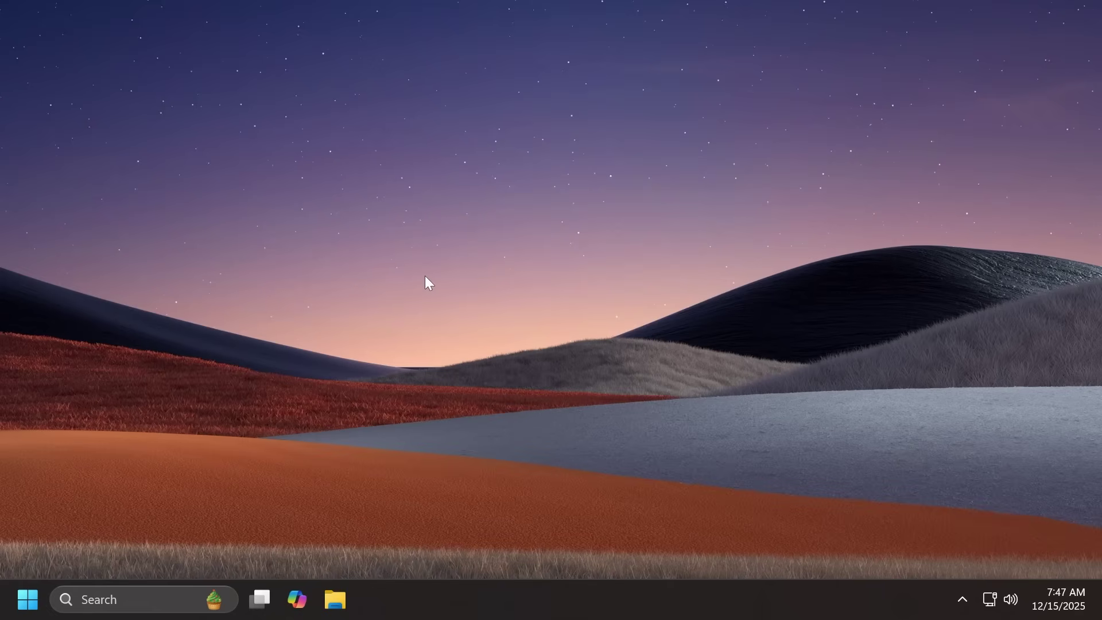